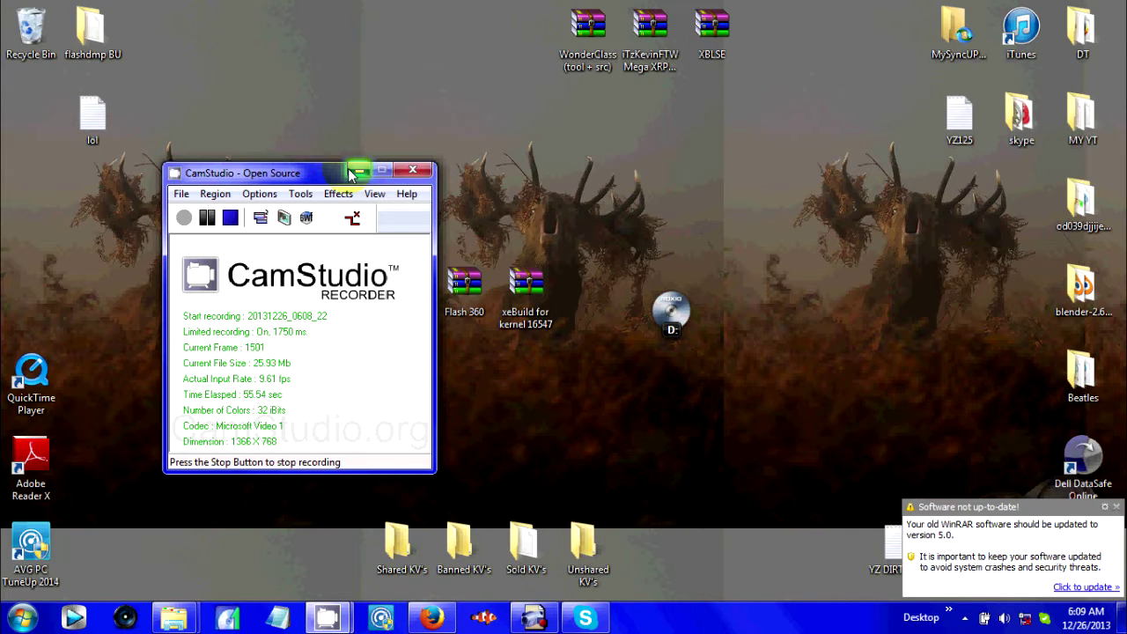
Step: Minimize the CamStudio recorder window so the desktop is visible while recording
{"action": "left_click", "coordinate": [353, 172]}
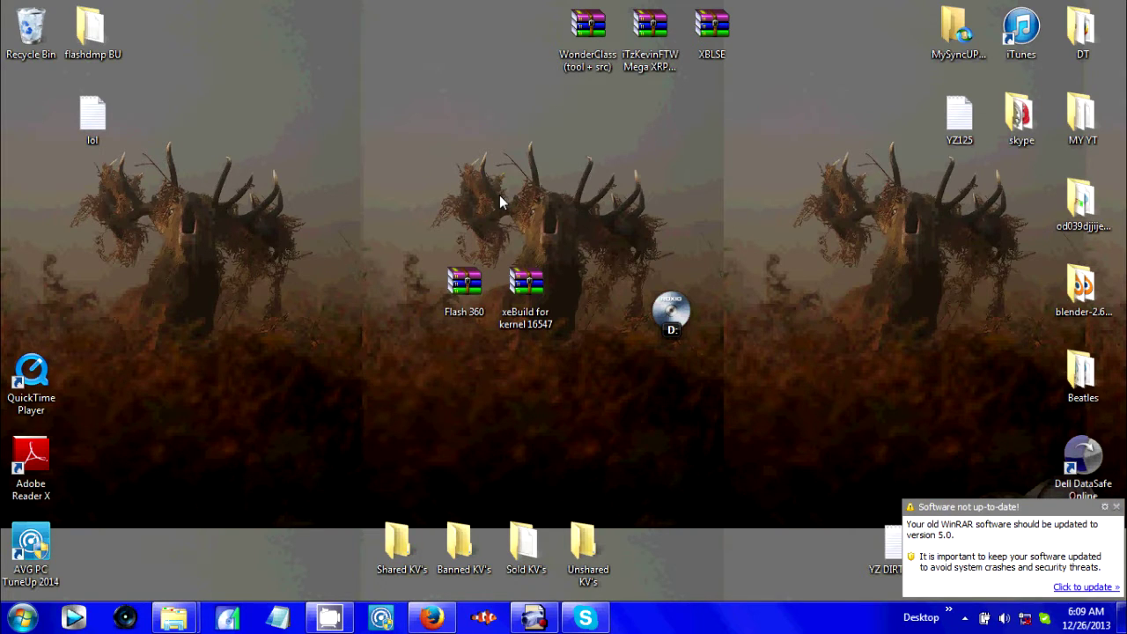
{"action": "left_click", "coordinate": [468, 287]}
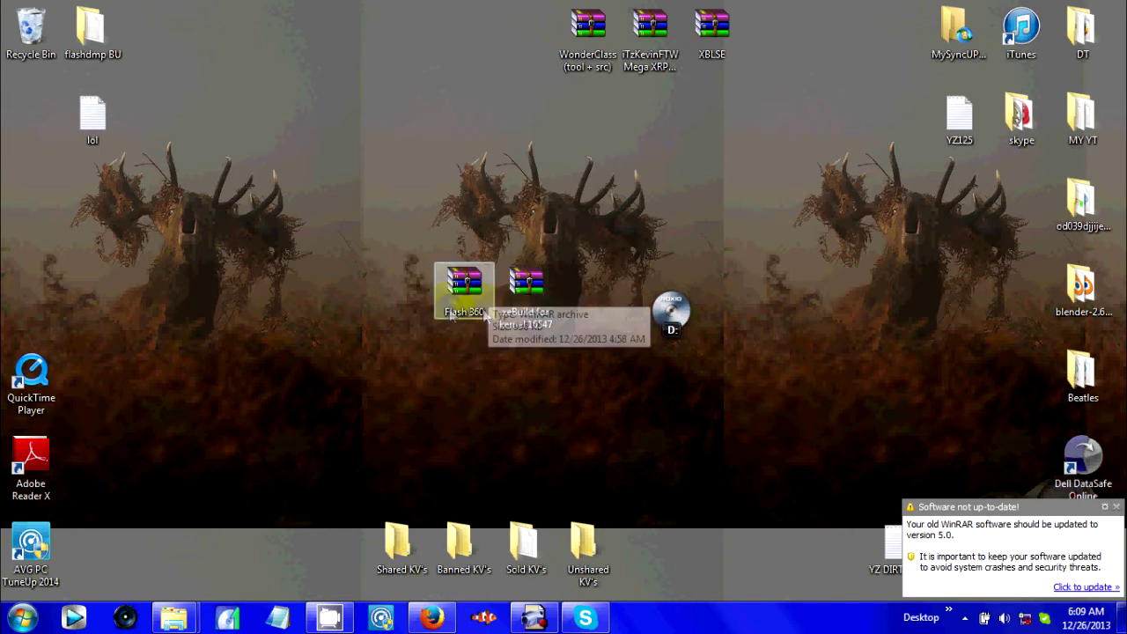
{"action": "left_click", "coordinate": [484, 286]}
{"action": "left_click_drag", "start_coordinate": [492, 226], "coordinate": [443, 360]}
{"action": "left_click", "coordinate": [456, 292]}
{"action": "left_click", "coordinate": [374, 310]}
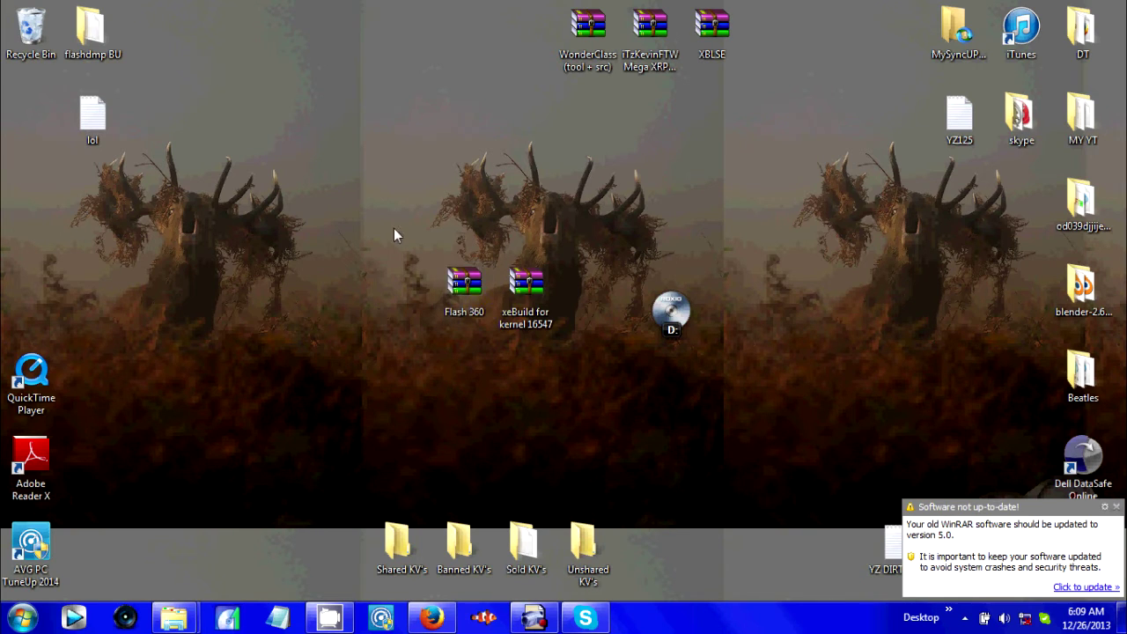
{"action": "left_click_drag", "start_coordinate": [394, 229], "coordinate": [593, 416]}
{"action": "left_click", "coordinate": [593, 417]}
{"action": "left_click", "coordinate": [500, 309]}
{"action": "left_click", "coordinate": [624, 266]}
{"action": "left_click", "coordinate": [452, 282]}
{"action": "double_click", "coordinate": [453, 282]}
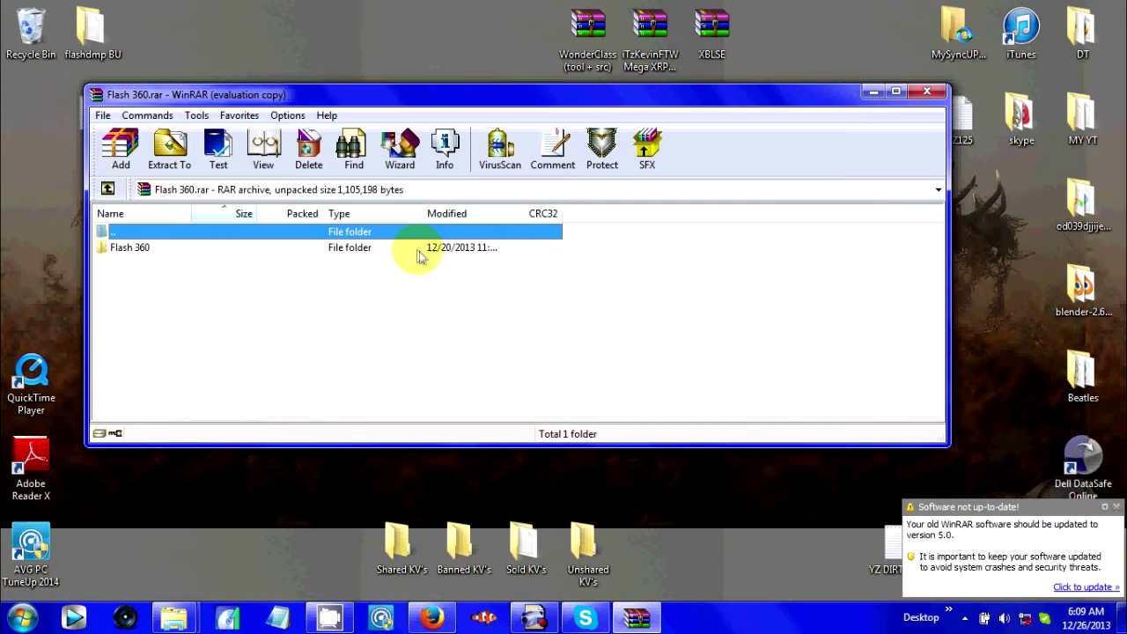
{"action": "left_click", "coordinate": [597, 279]}
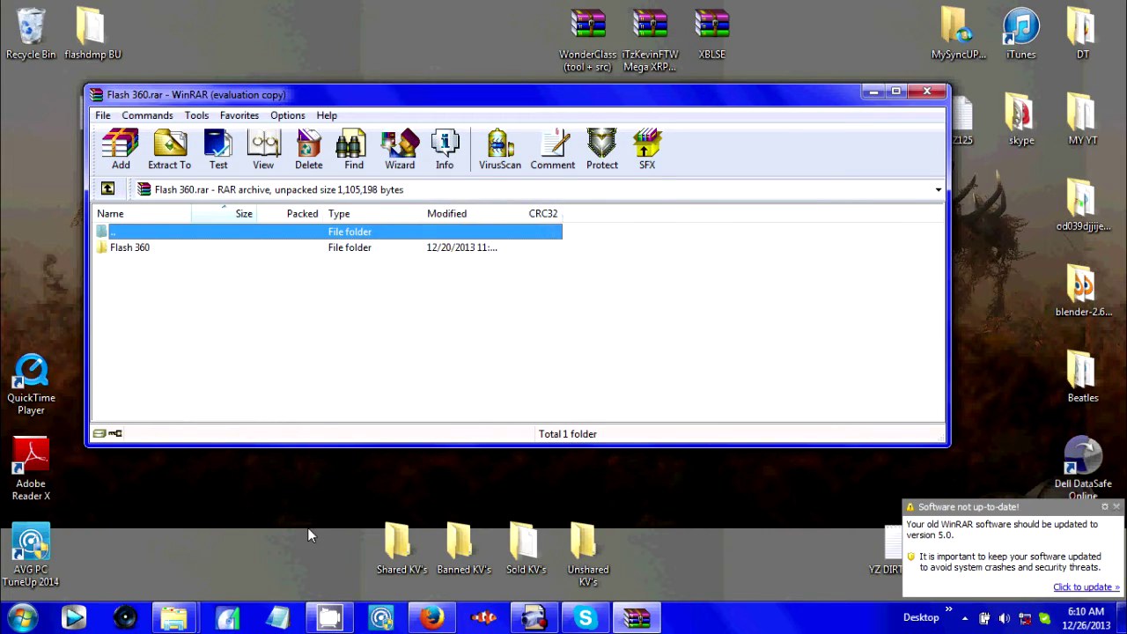
{"action": "left_click", "coordinate": [144, 248]}
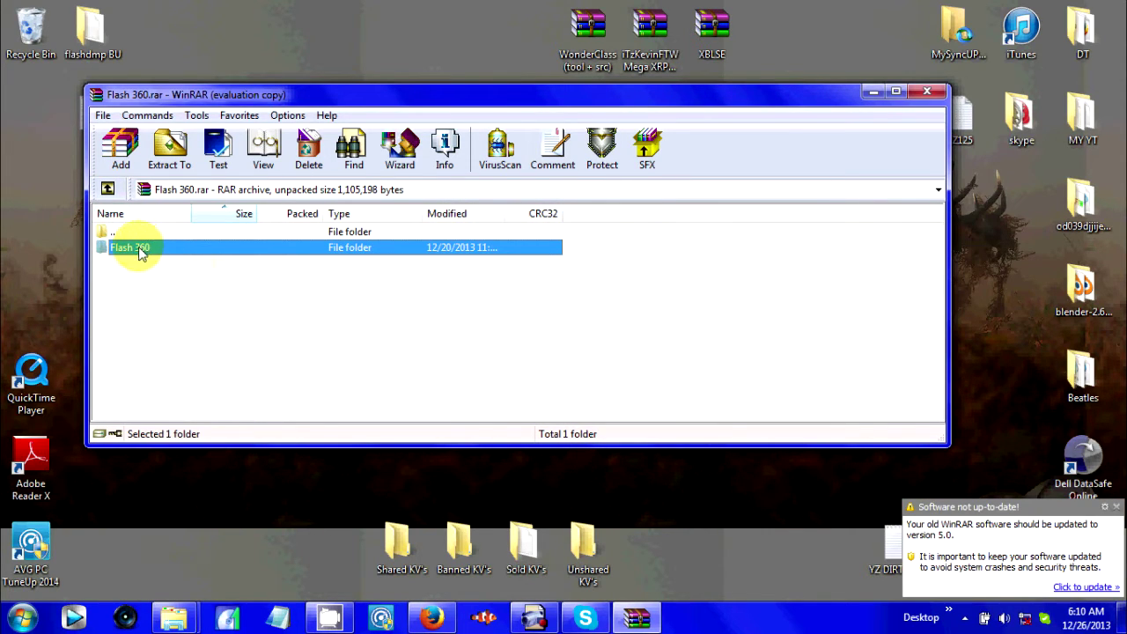
{"action": "left_click_drag", "start_coordinate": [144, 249], "coordinate": [242, 276]}
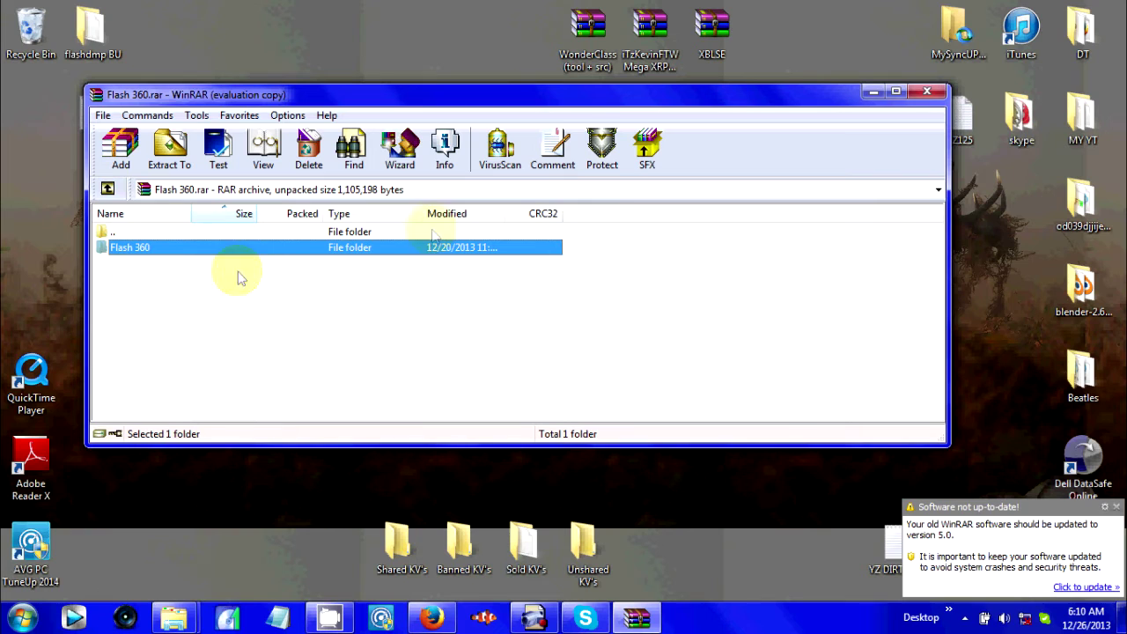
{"action": "left_click", "coordinate": [927, 92]}
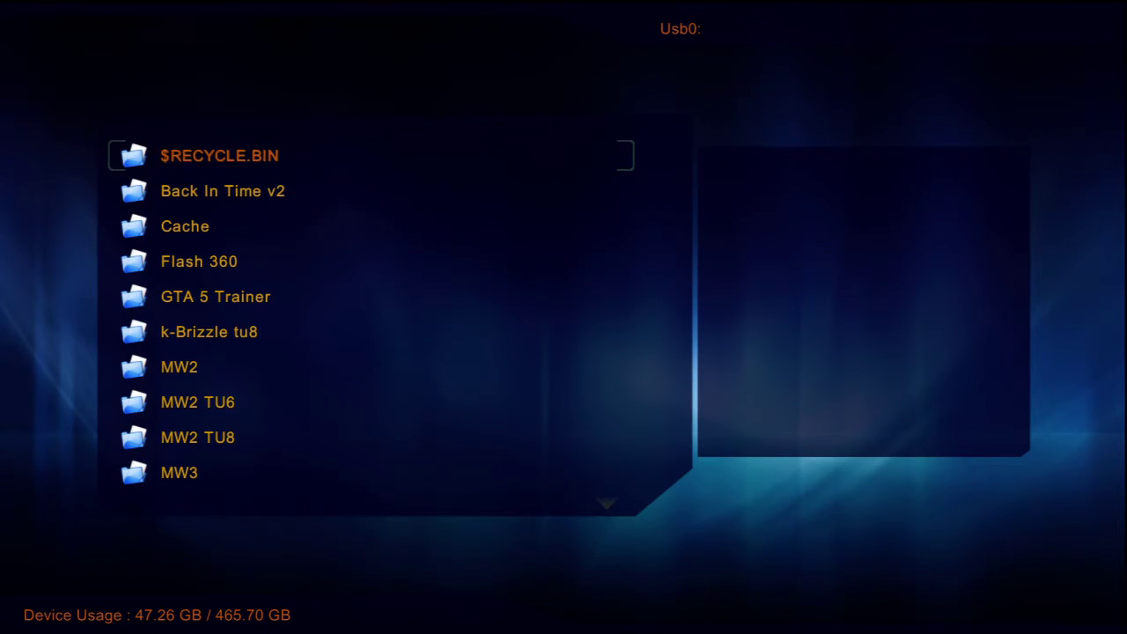
Step: On Usb0, open the Flash 360 folder and delete flashdmp.bin
{"action": "key", "text": "Down"}
{"action": "key", "text": "Down"}
{"action": "key", "text": "Down"}
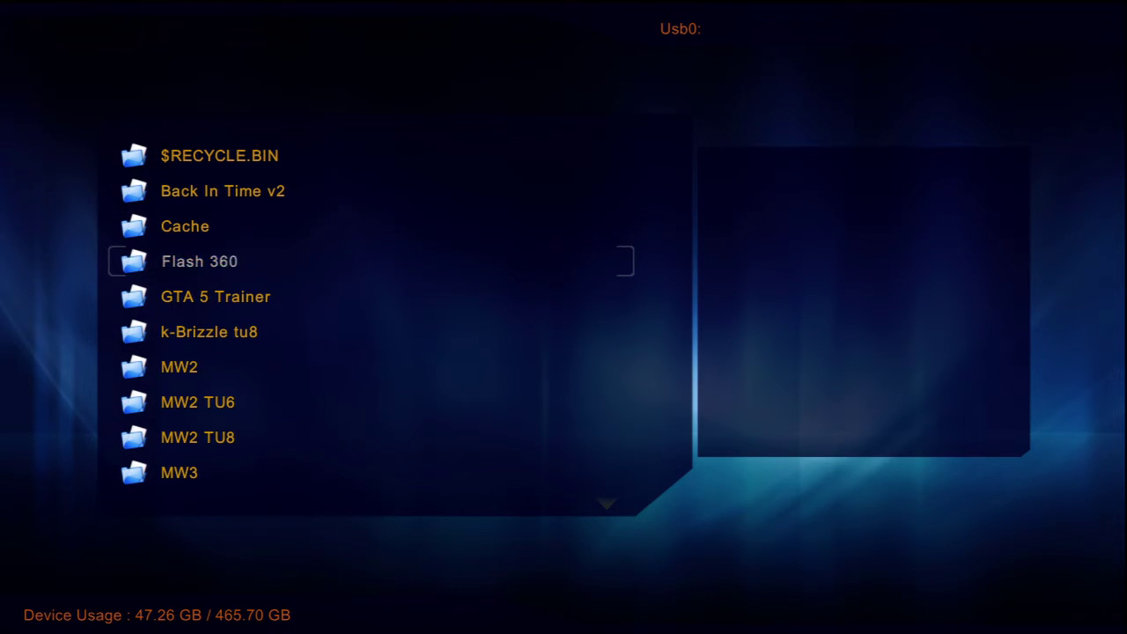
{"action": "key", "text": "Return"}
{"action": "key", "text": "Down"}
{"action": "key", "text": "Down"}
{"action": "key", "text": "Right"}
{"action": "key", "text": "Down"}
{"action": "key", "text": "Down"}
{"action": "key", "text": "Down"}
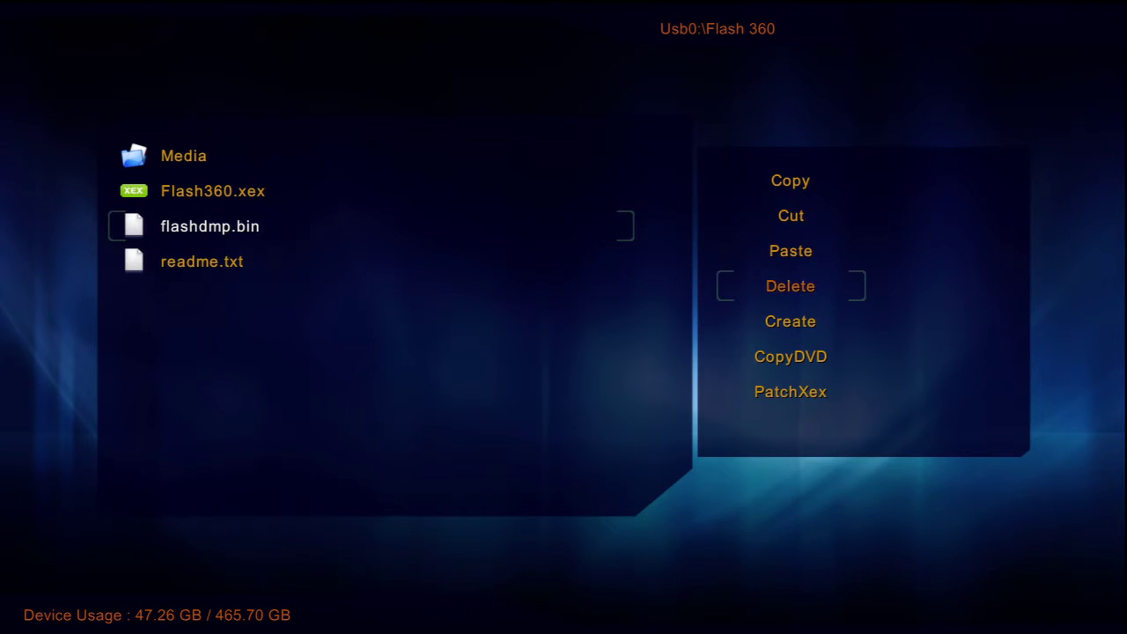
{"action": "key", "text": "Return"}
{"action": "key", "text": "Return"}
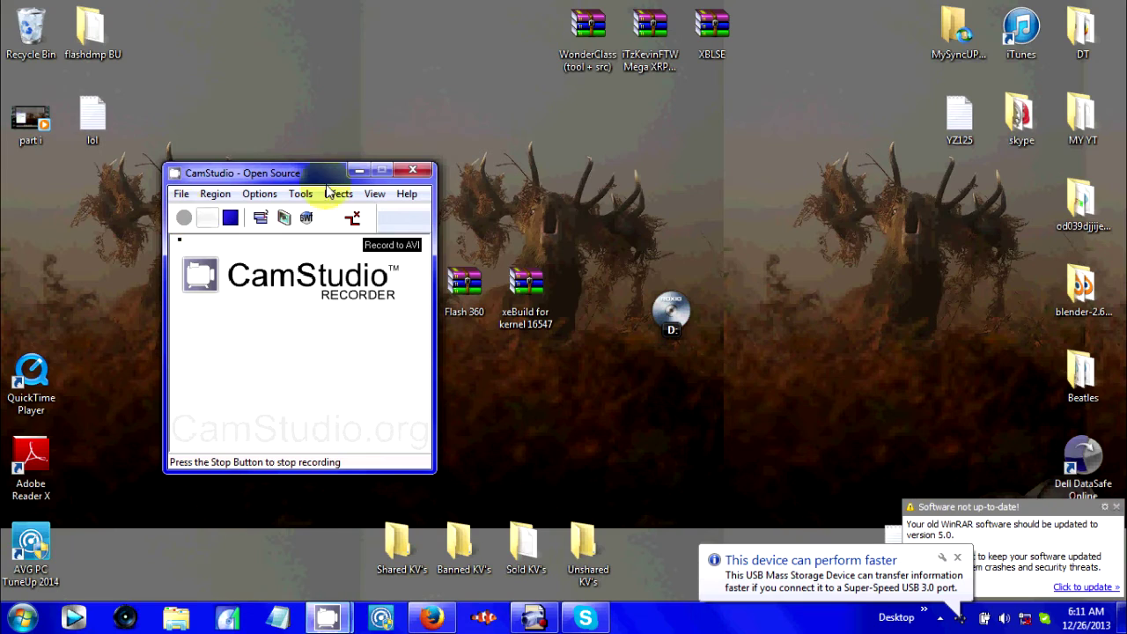
Step: Minimize CamStudio, skip the drive scan, and open Local Disk (F:) from the AutoPlay prompt
{"action": "left_click", "coordinate": [361, 170]}
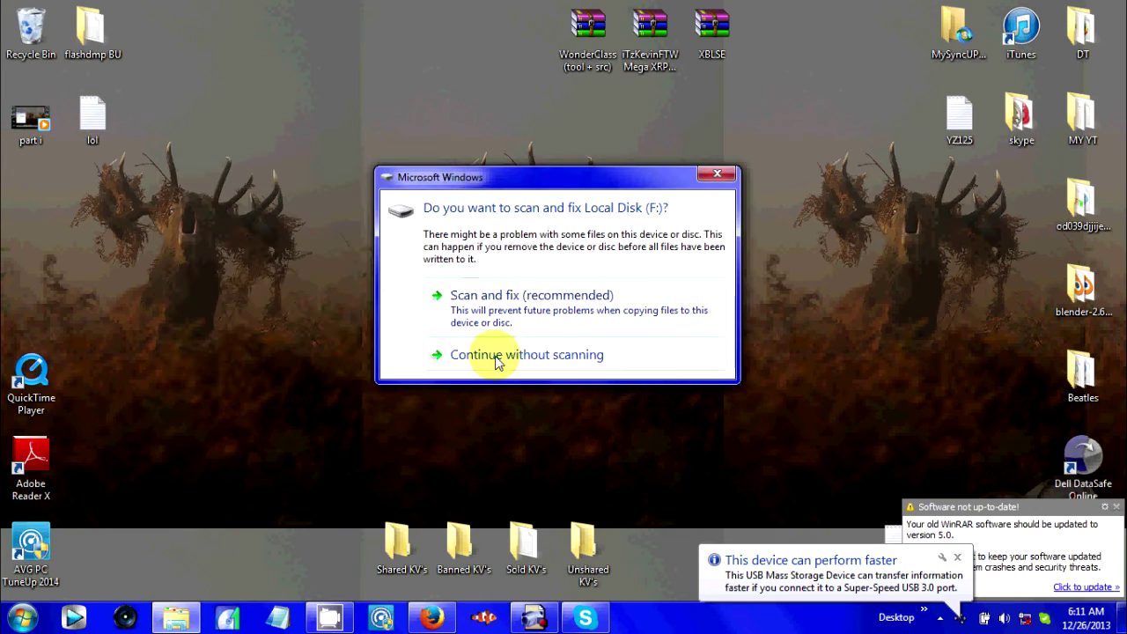
{"action": "left_click", "coordinate": [418, 354]}
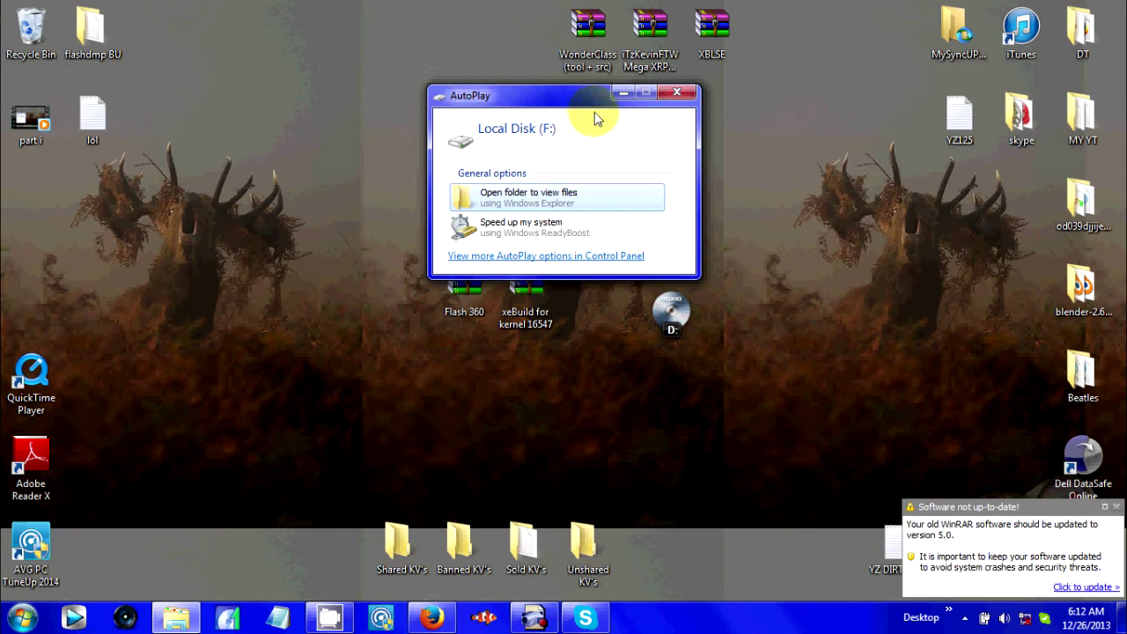
{"action": "left_click_drag", "start_coordinate": [586, 97], "coordinate": [830, 97]}
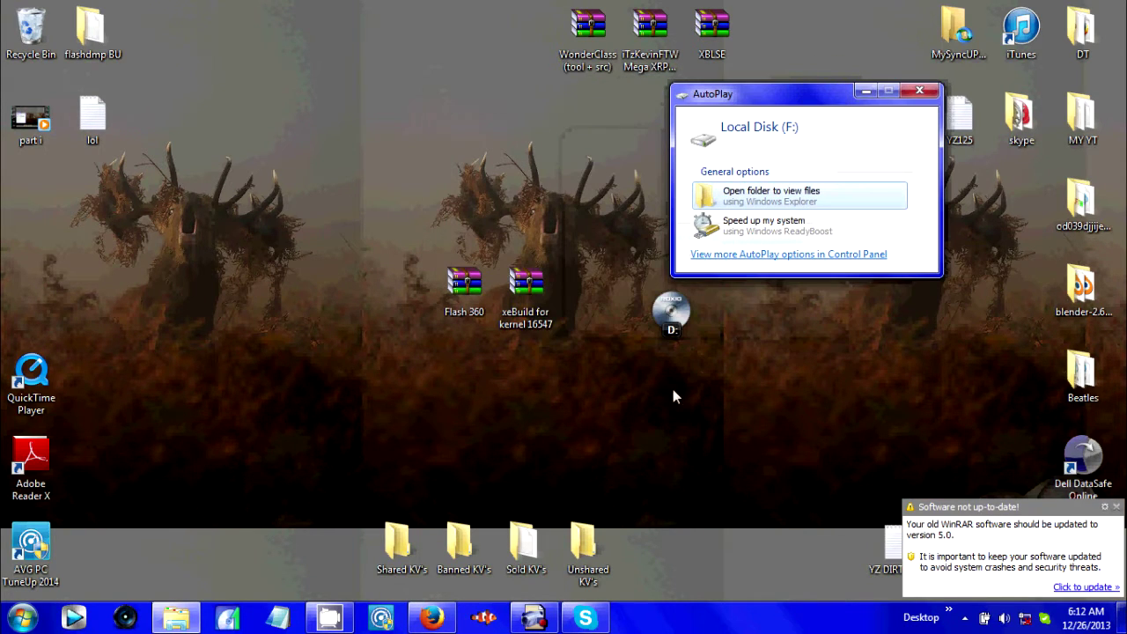
{"action": "left_click", "coordinate": [851, 194]}
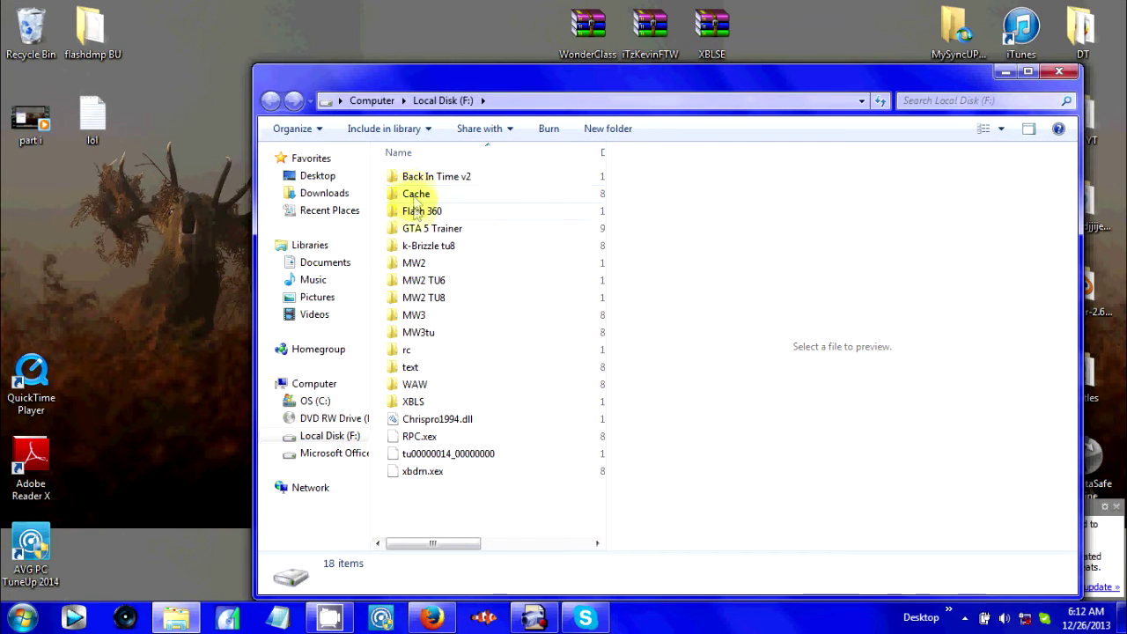
Step: Open the Flash 360 folder on Local Disk (F:), showing the 528 MB flashdmp.bin
{"action": "double_click", "coordinate": [443, 216]}
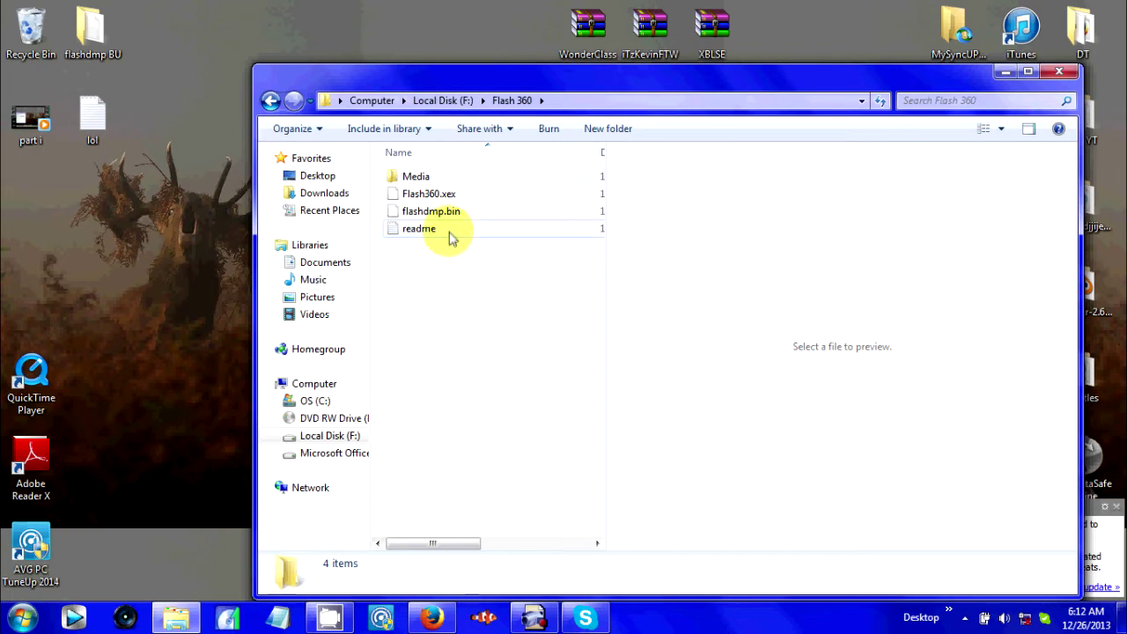
{"action": "mouse_move", "coordinate": [415, 220]}
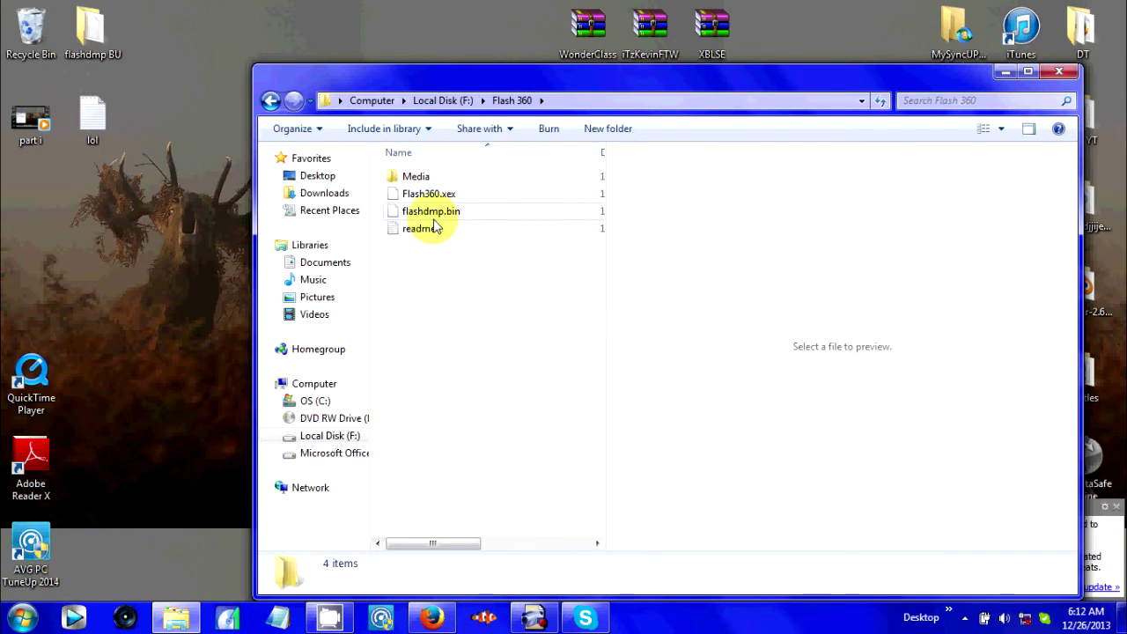
Step: Delete the old flashdmp BU folder from the desktop
{"action": "left_click", "coordinate": [92, 40]}
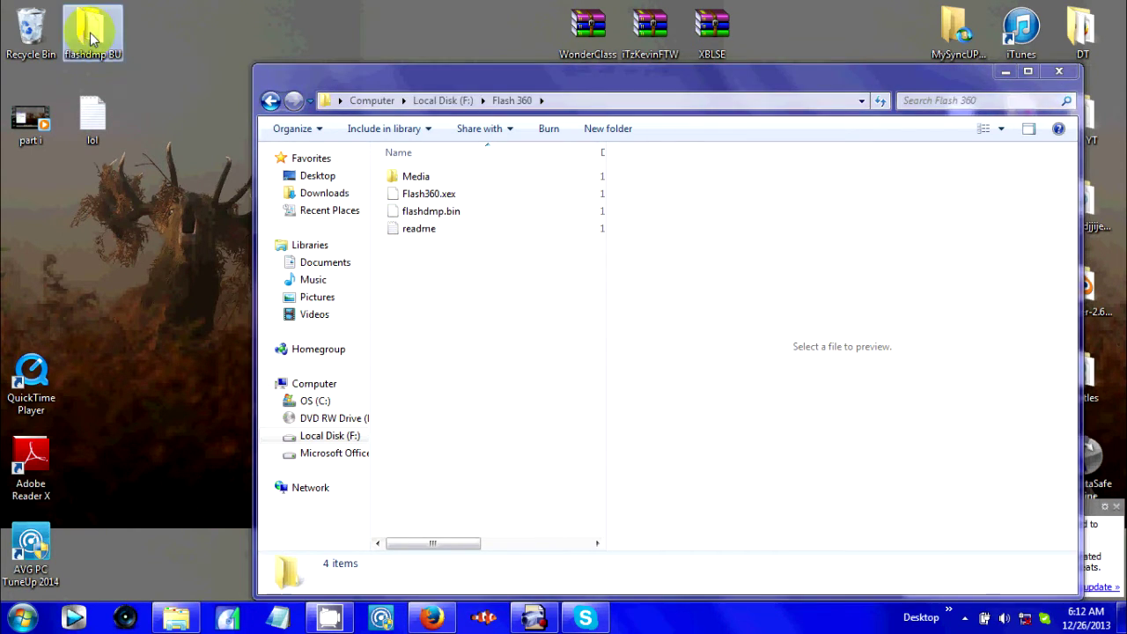
{"action": "right_click", "coordinate": [92, 40]}
{"action": "left_click", "coordinate": [132, 372]}
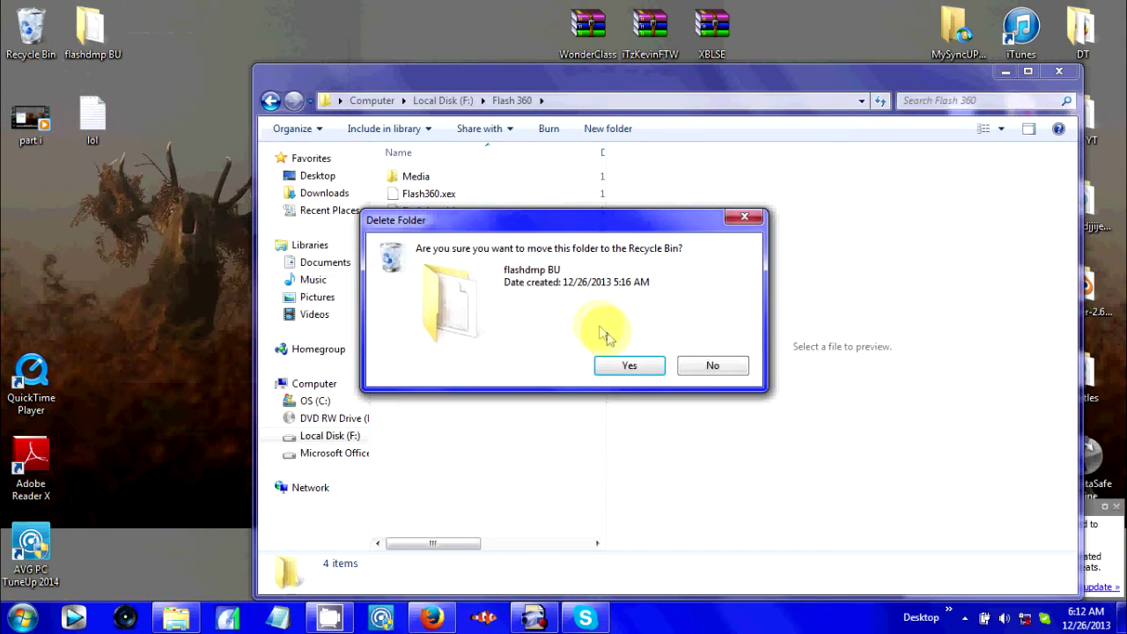
{"action": "left_click", "coordinate": [629, 364]}
Step: Create a desktop folder named 'Flashdmp backup' and place it beside the Recycle Bin
{"action": "right_click", "coordinate": [214, 223]}
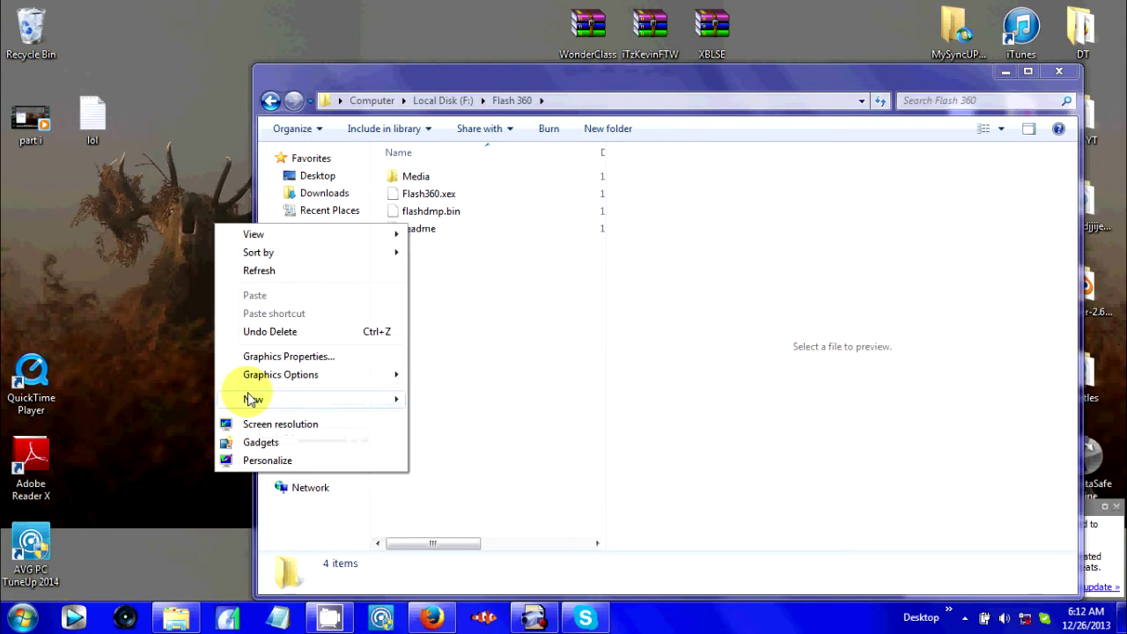
{"action": "mouse_move", "coordinate": [255, 401]}
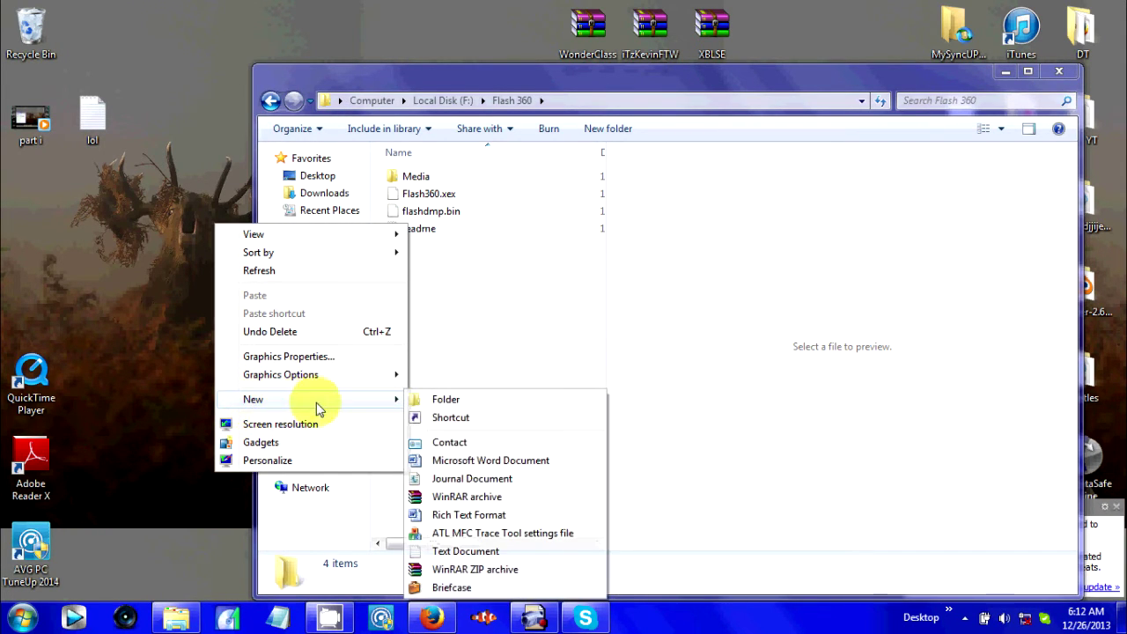
{"action": "left_click", "coordinate": [443, 399]}
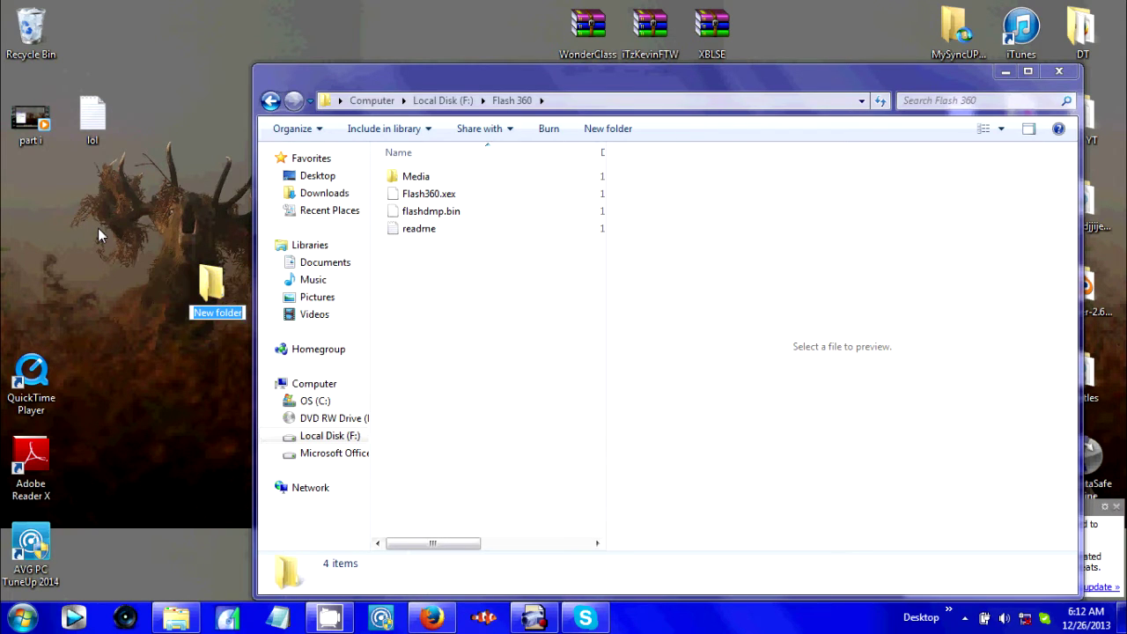
{"action": "type", "text": "Flashdmp backup"}
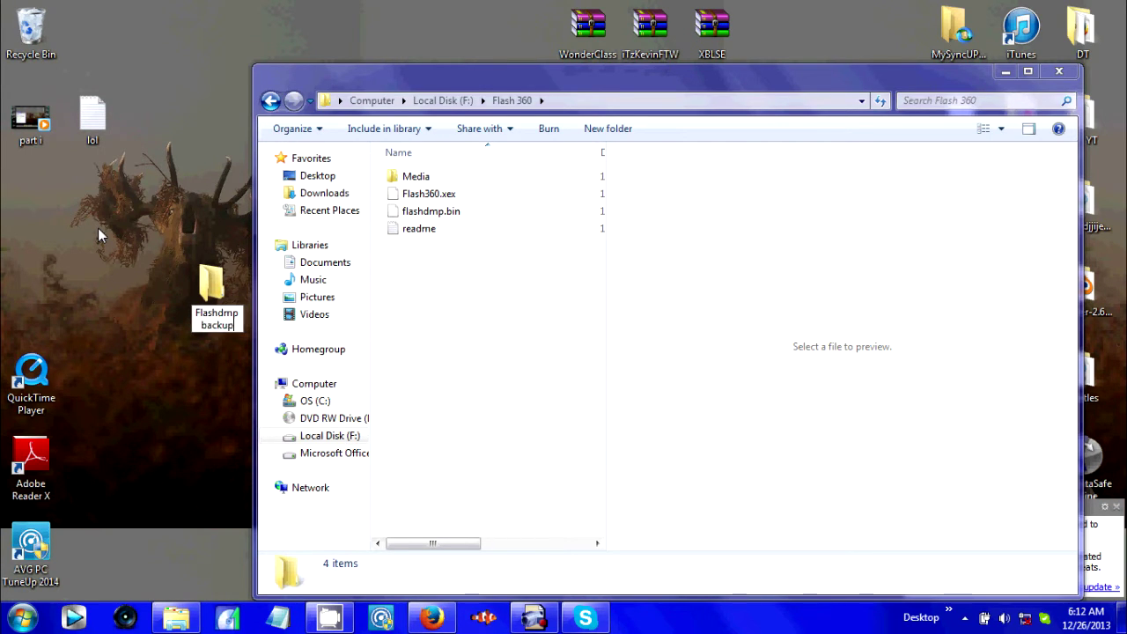
{"action": "key", "text": "Return"}
{"action": "left_click_drag", "start_coordinate": [217, 312], "coordinate": [122, 71]}
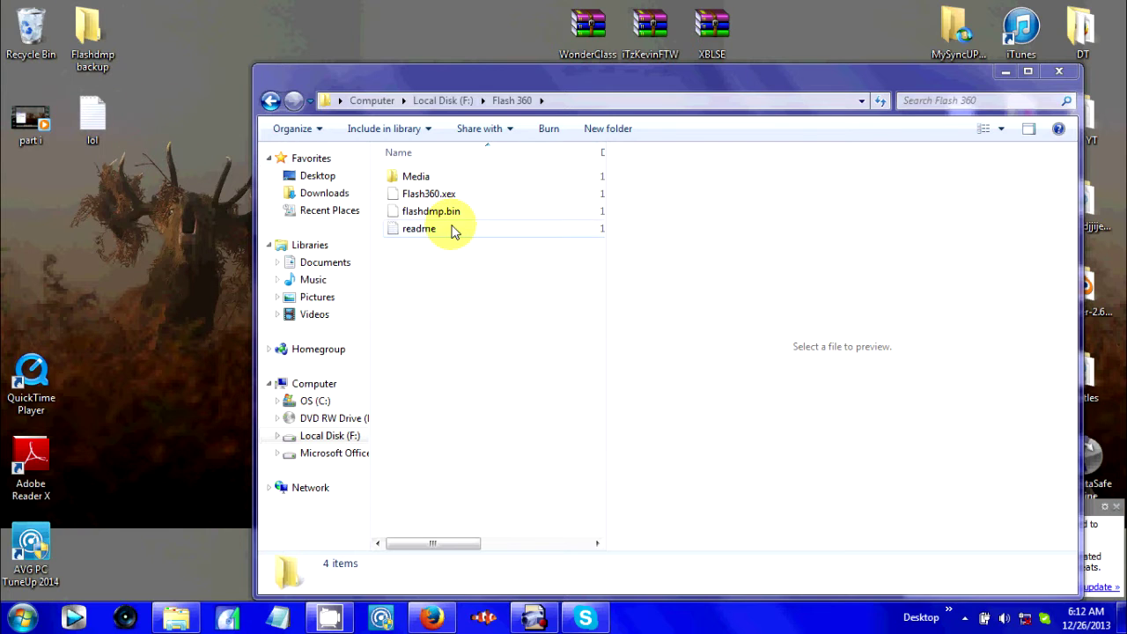
{"action": "left_click", "coordinate": [428, 212]}
Step: Copy flashdmp.bin from Flash 360 onto the Flashdmp backup desktop folder
{"action": "left_click_drag", "start_coordinate": [427, 211], "coordinate": [90, 39]}
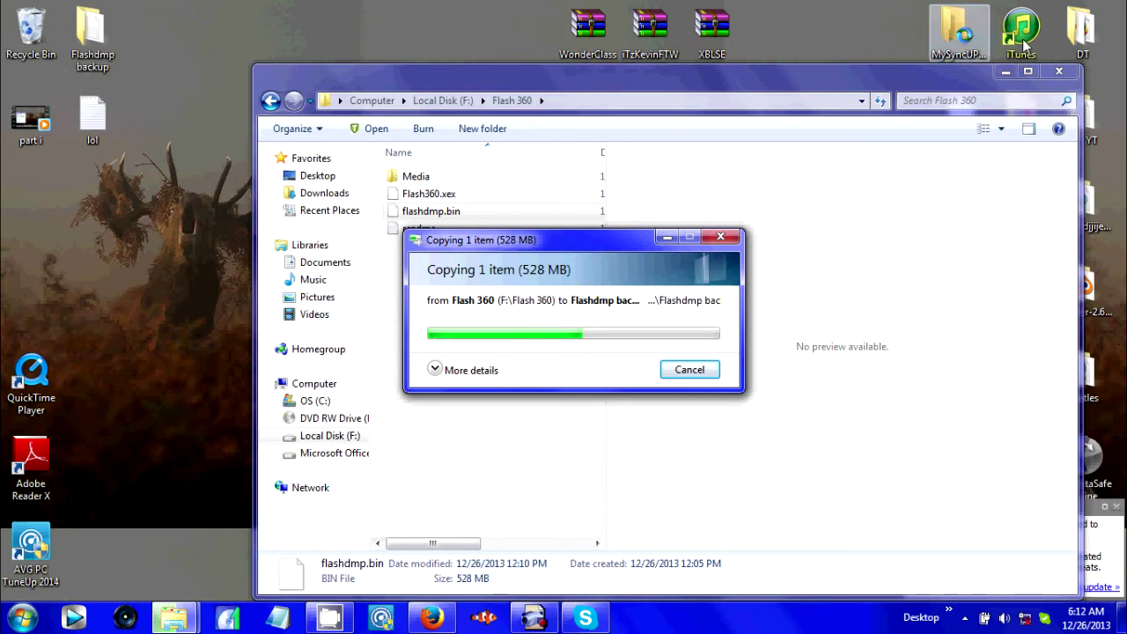
{"action": "left_click", "coordinate": [1005, 71]}
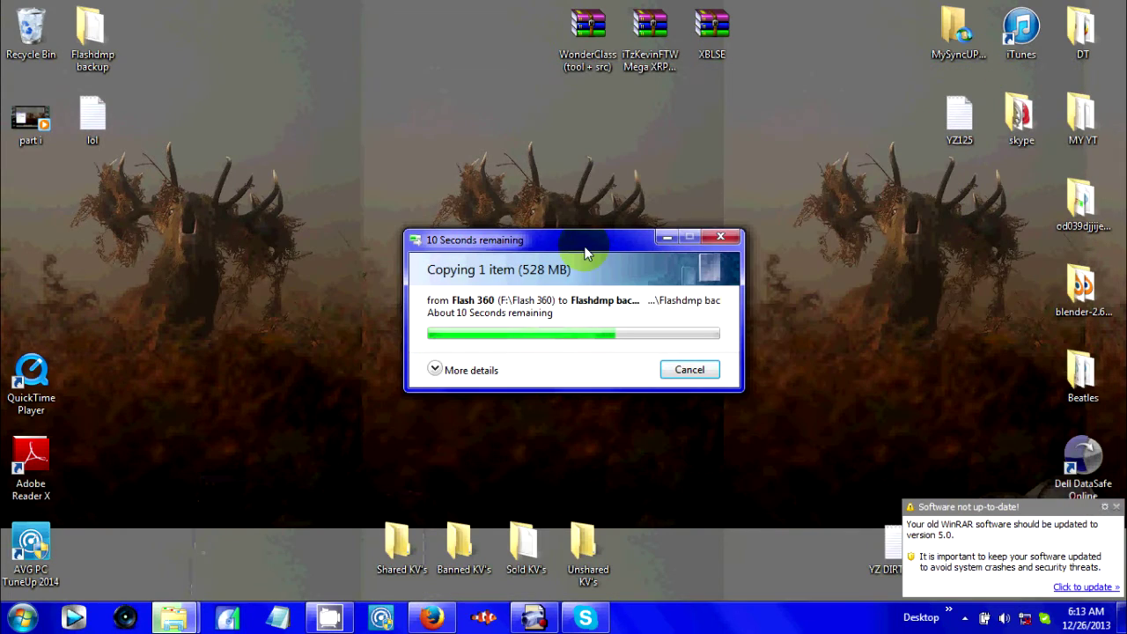
{"action": "left_click_drag", "start_coordinate": [591, 240], "coordinate": [813, 224]}
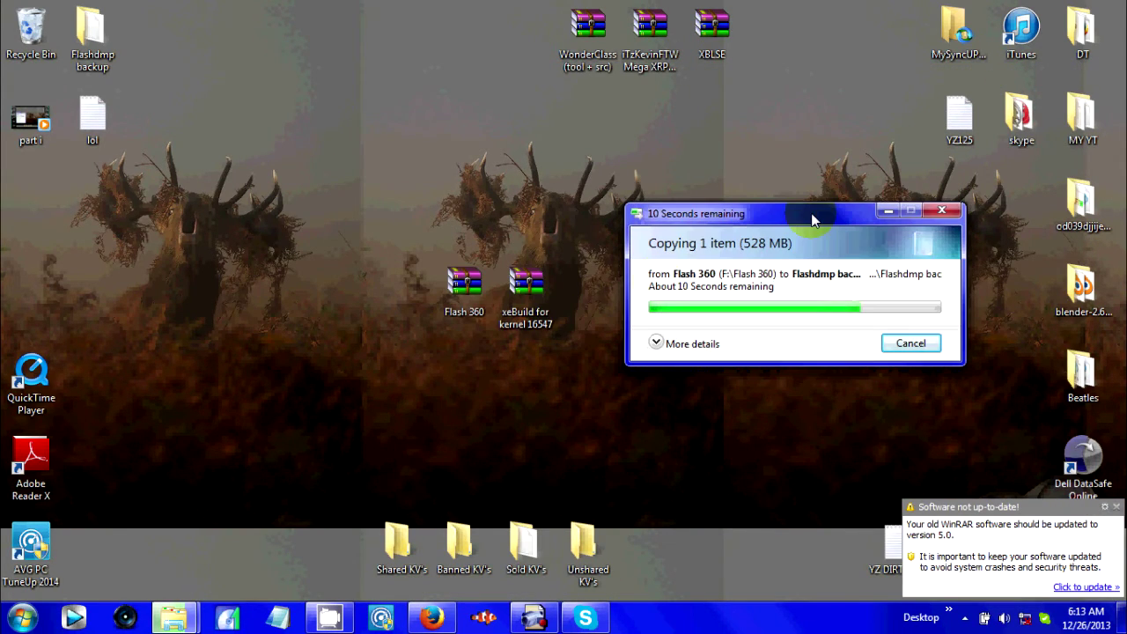
Step: Open xeBuild for kernel 16547.rar in WinRAR and run xeBuild GUI 2.0.exe from it
{"action": "double_click", "coordinate": [553, 304]}
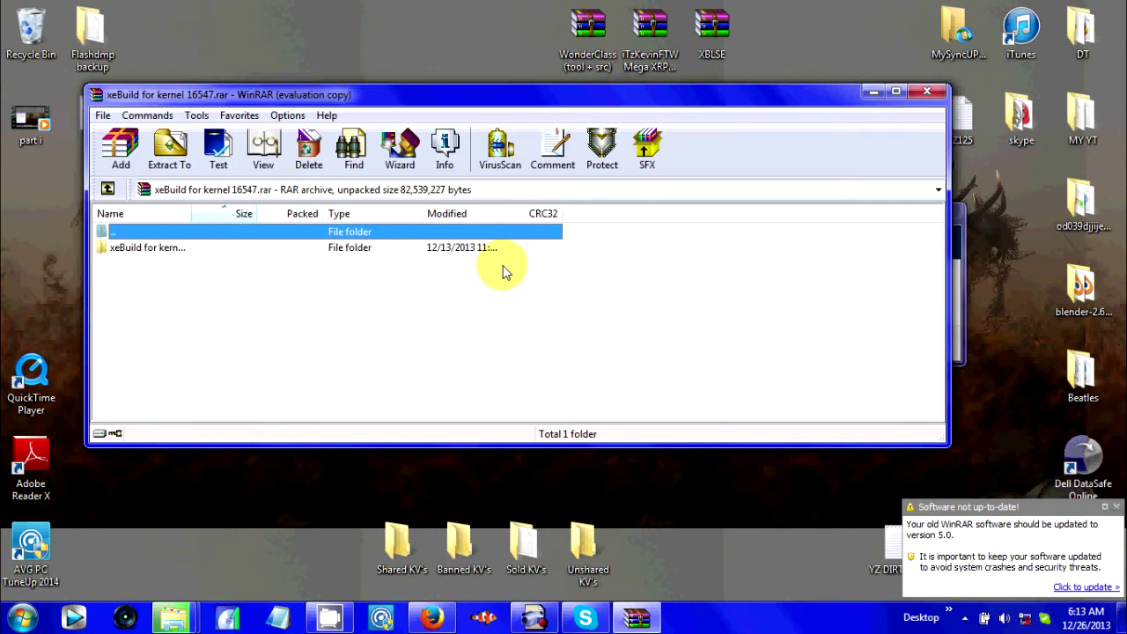
{"action": "double_click", "coordinate": [497, 248]}
{"action": "left_click", "coordinate": [606, 275]}
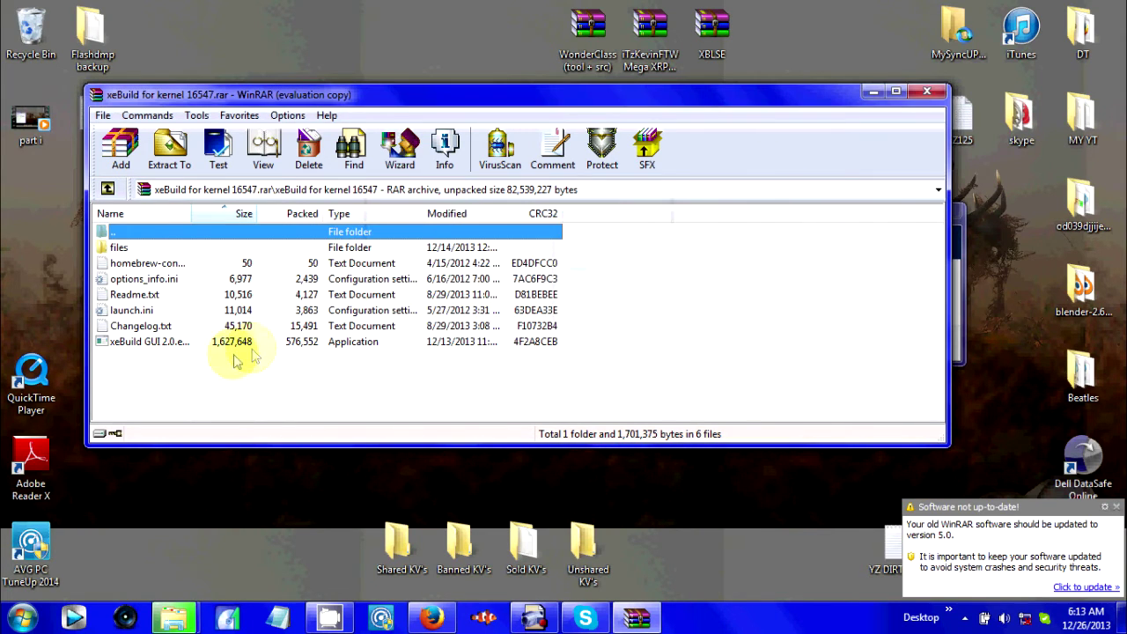
{"action": "left_click", "coordinate": [224, 214]}
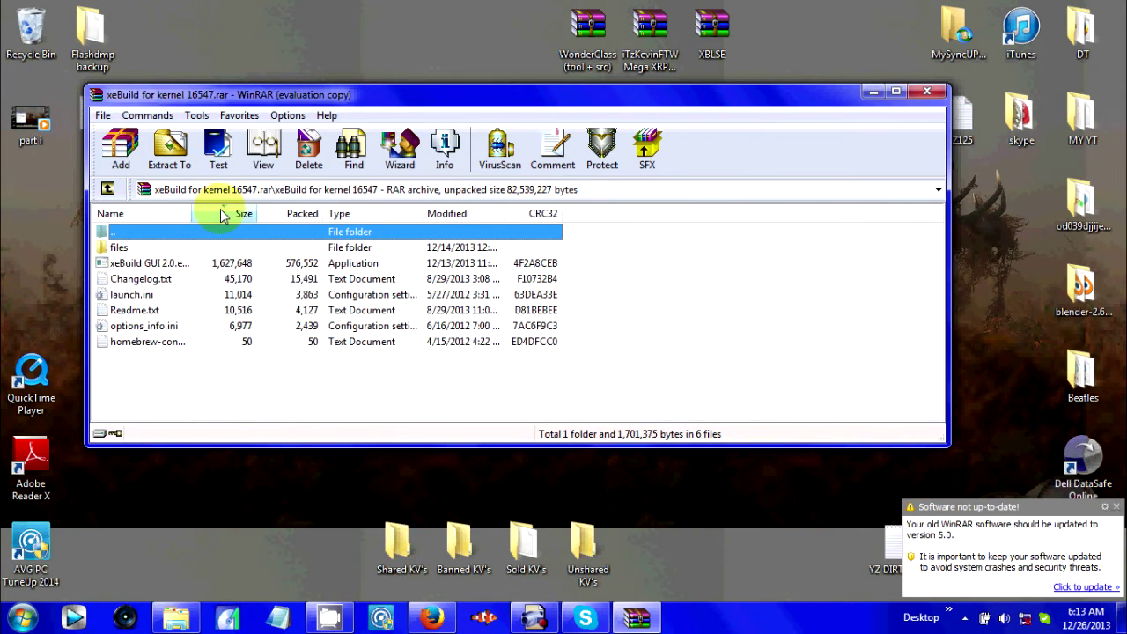
{"action": "left_click", "coordinate": [224, 214]}
{"action": "double_click", "coordinate": [171, 341]}
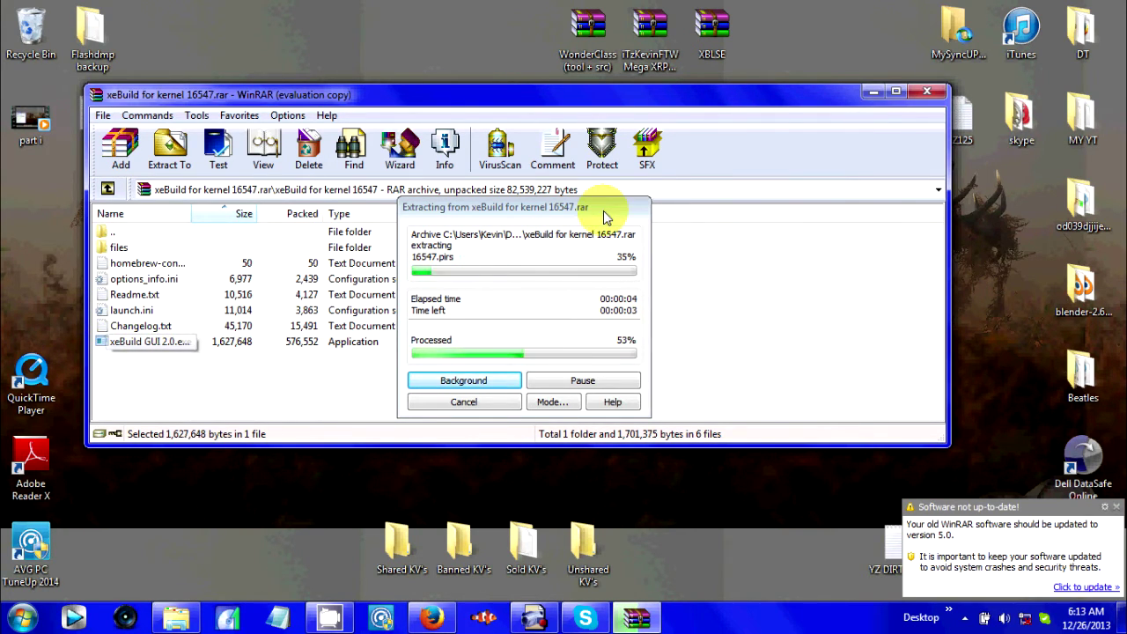
Step: Check the Flashdmp backup folder holds flashdmp.bin, then position the xeBuild GUI 2.091 window
{"action": "left_click", "coordinate": [871, 92]}
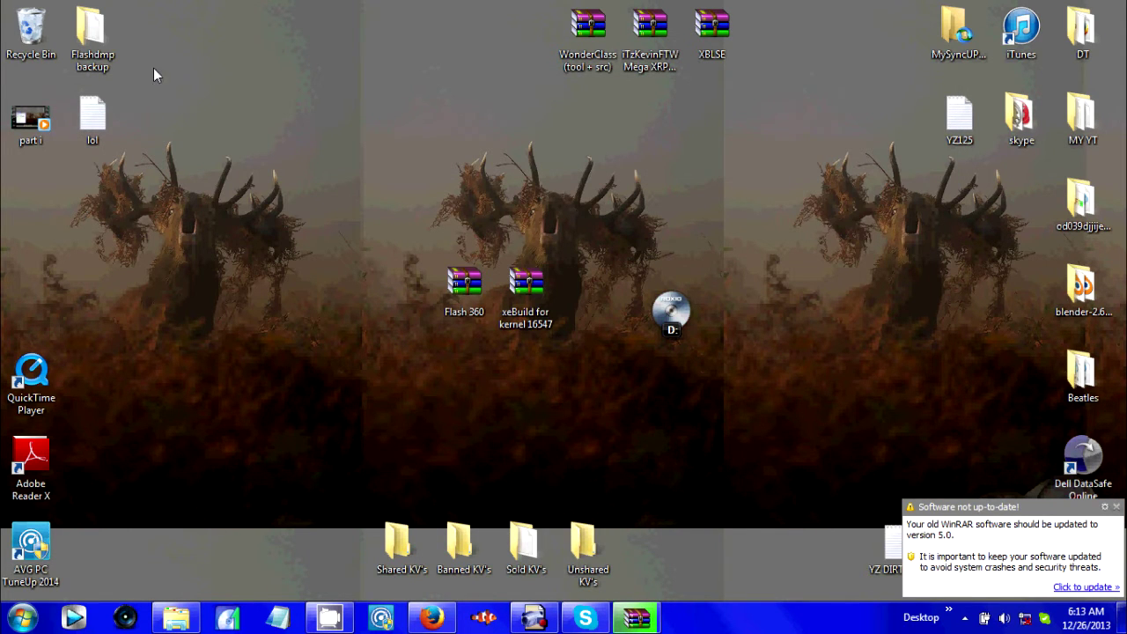
{"action": "double_click", "coordinate": [110, 57]}
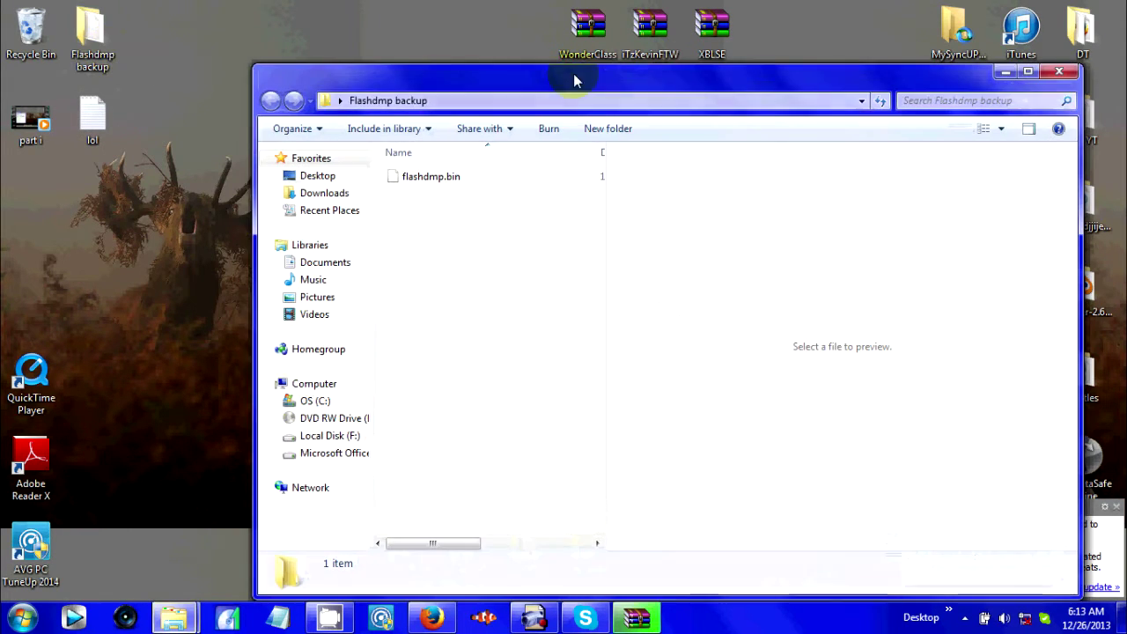
{"action": "left_click", "coordinate": [1043, 72]}
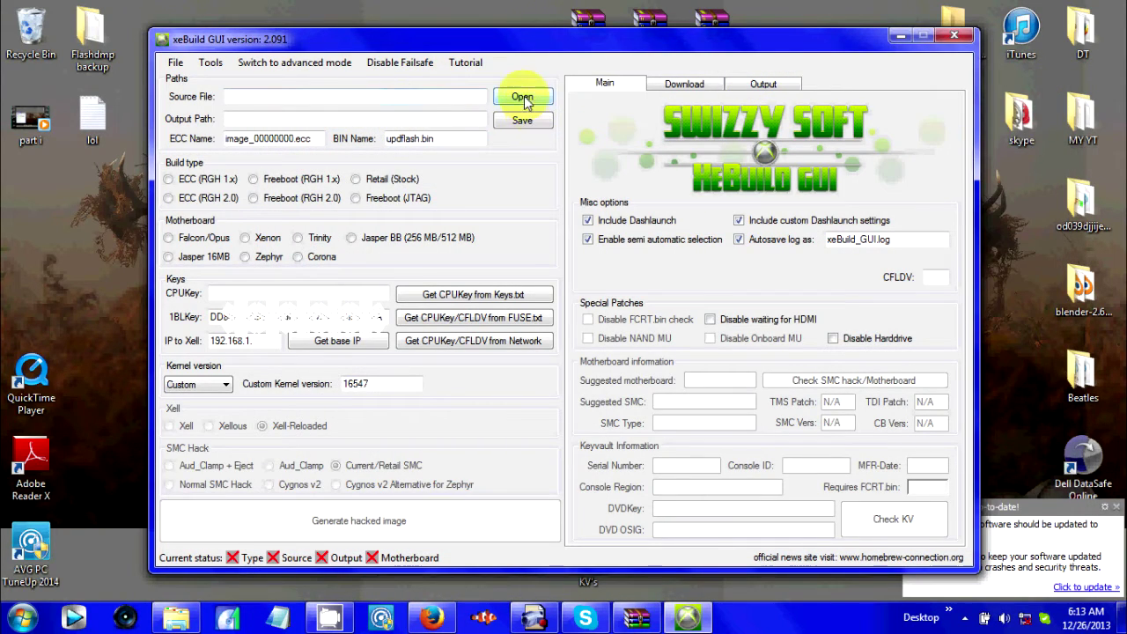
{"action": "left_click_drag", "start_coordinate": [522, 53], "coordinate": [538, 93]}
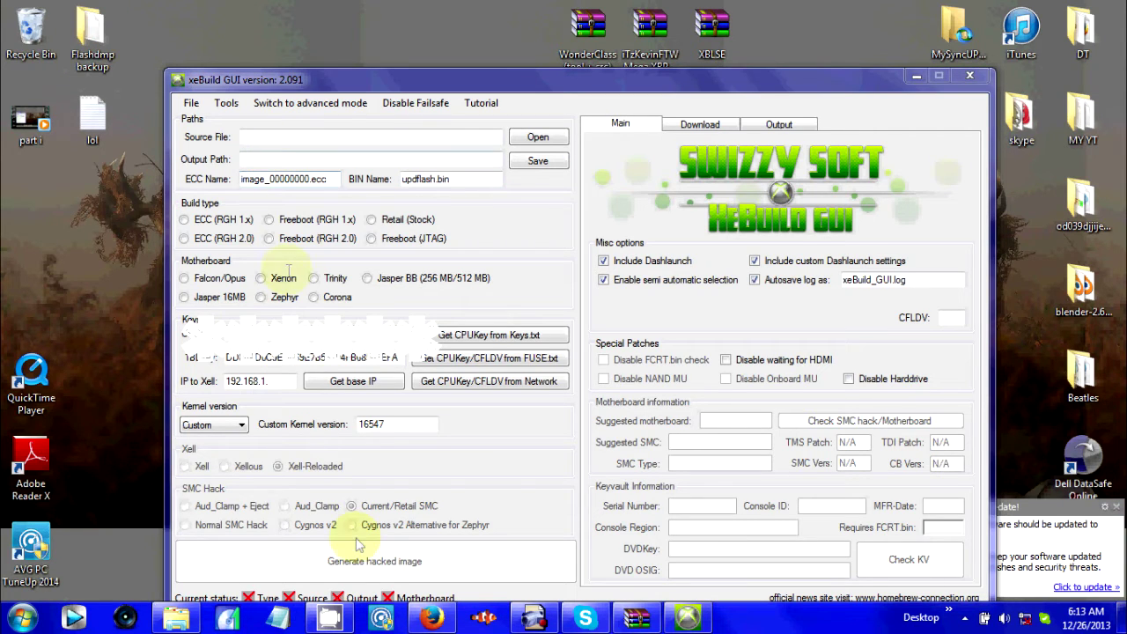
Step: Load F:\Flash 360\flashdmp.bin as xeBuild's source file, auto-selecting Freeboot and Jasper BB
{"action": "left_click", "coordinate": [331, 617]}
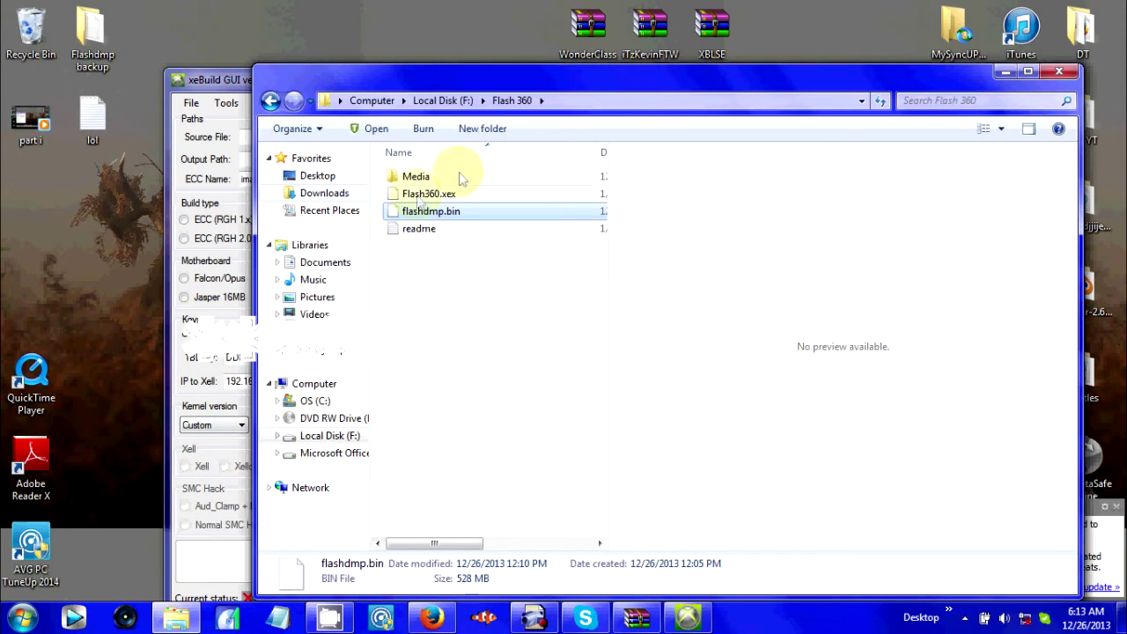
{"action": "left_click_drag", "start_coordinate": [491, 82], "coordinate": [687, 17]}
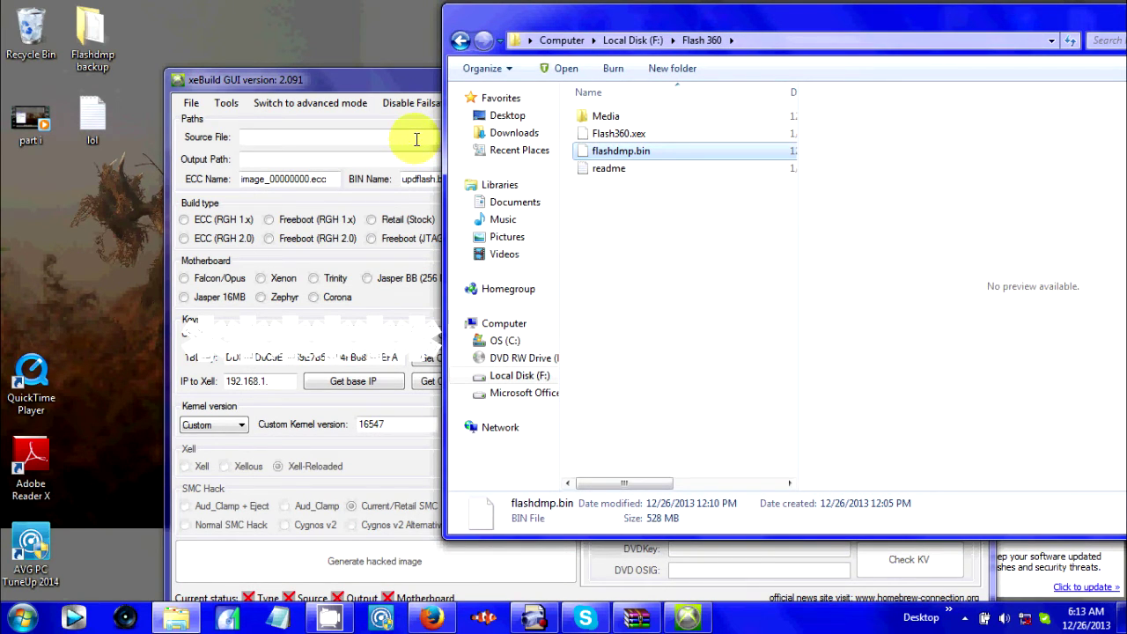
{"action": "left_click_drag", "start_coordinate": [417, 139], "coordinate": [417, 139]}
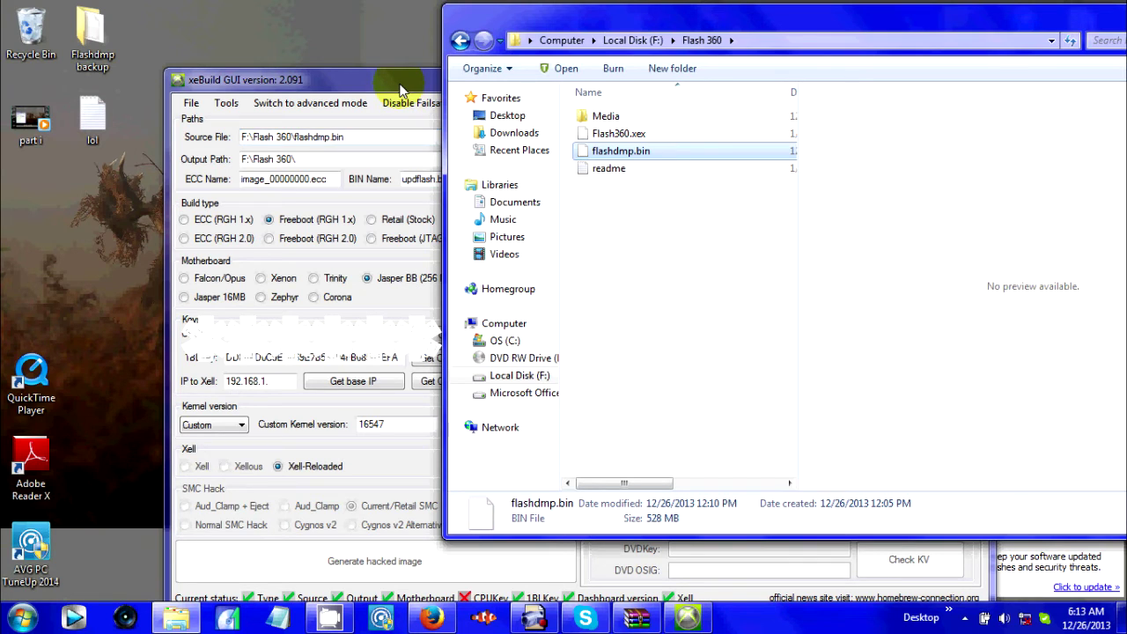
{"action": "left_click", "coordinate": [401, 91]}
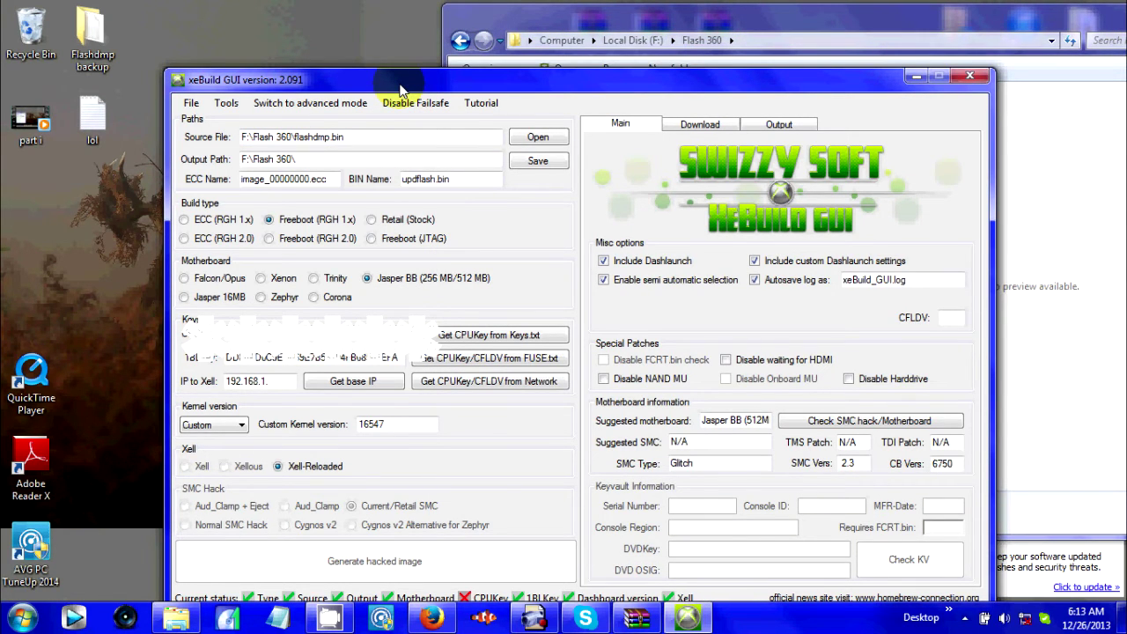
{"action": "left_click_drag", "start_coordinate": [400, 91], "coordinate": [400, 67]}
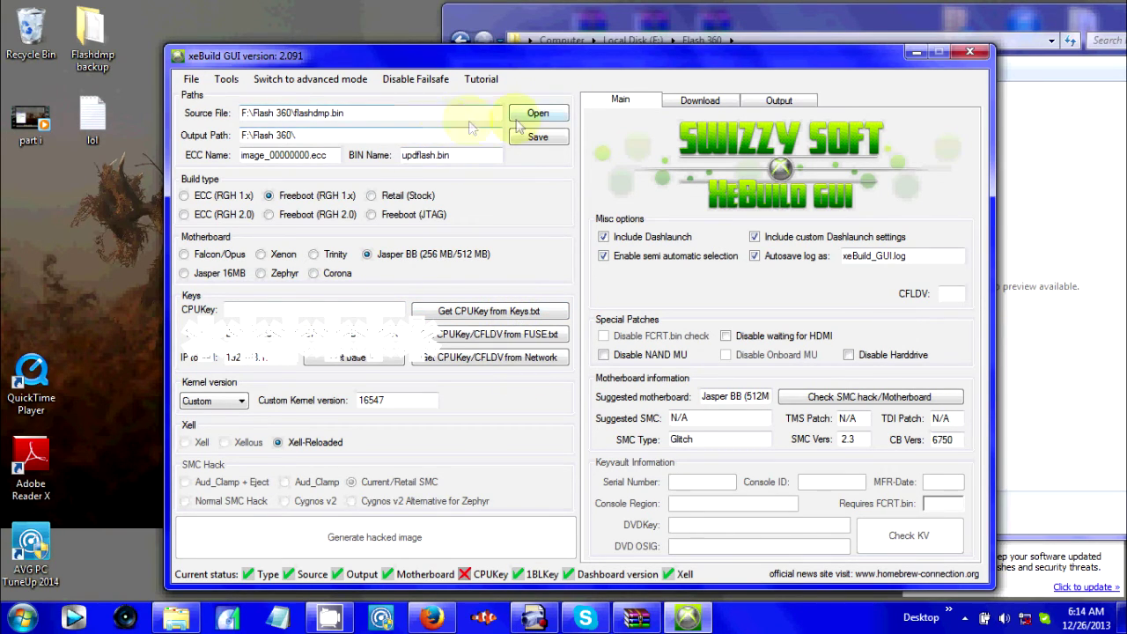
Step: Load the CPU key from the keys file and select kernel version 2.0.16547.0
{"action": "left_click", "coordinate": [494, 311]}
{"action": "double_click", "coordinate": [450, 193]}
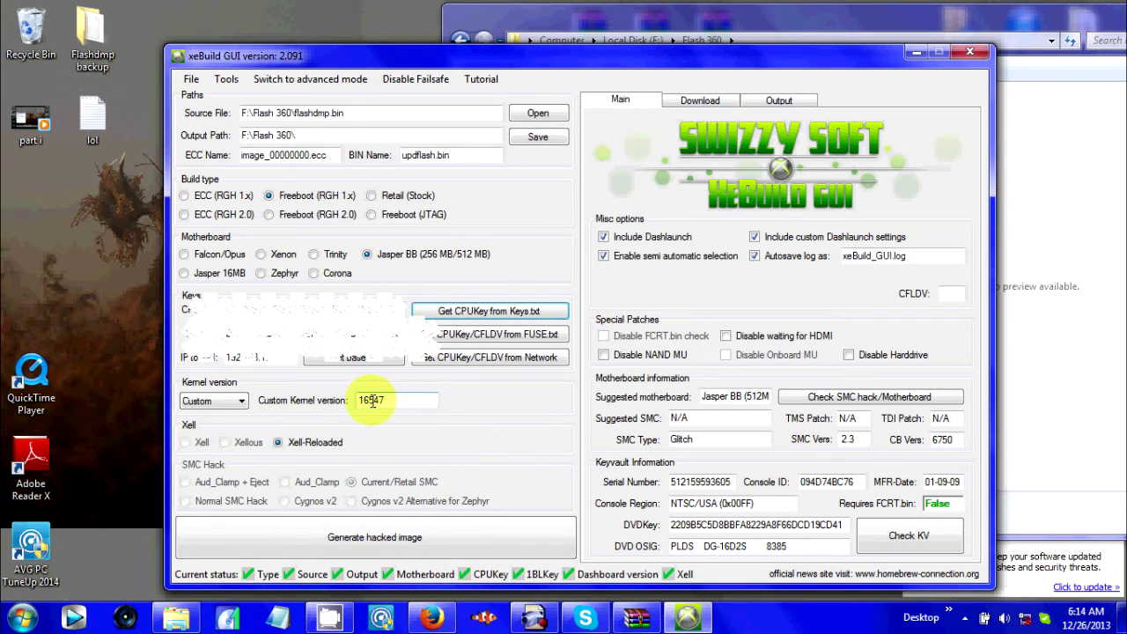
{"action": "left_click", "coordinate": [233, 400]}
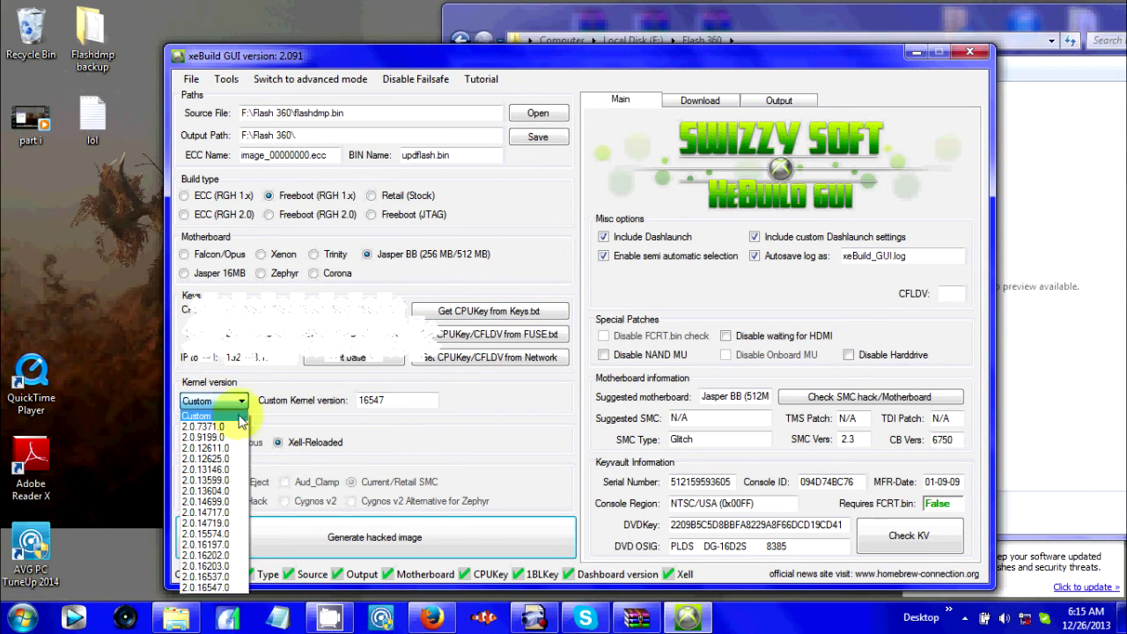
{"action": "left_click", "coordinate": [227, 589]}
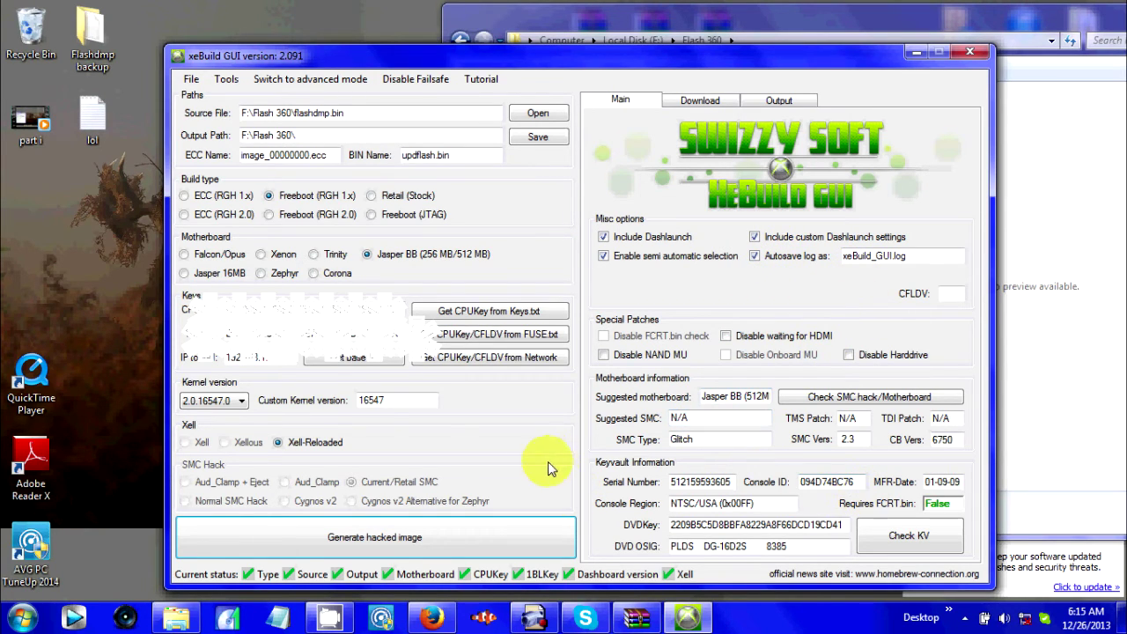
Step: Generate the hacked updflash.bin image and close xeBuild once the build completes
{"action": "left_click", "coordinate": [434, 531]}
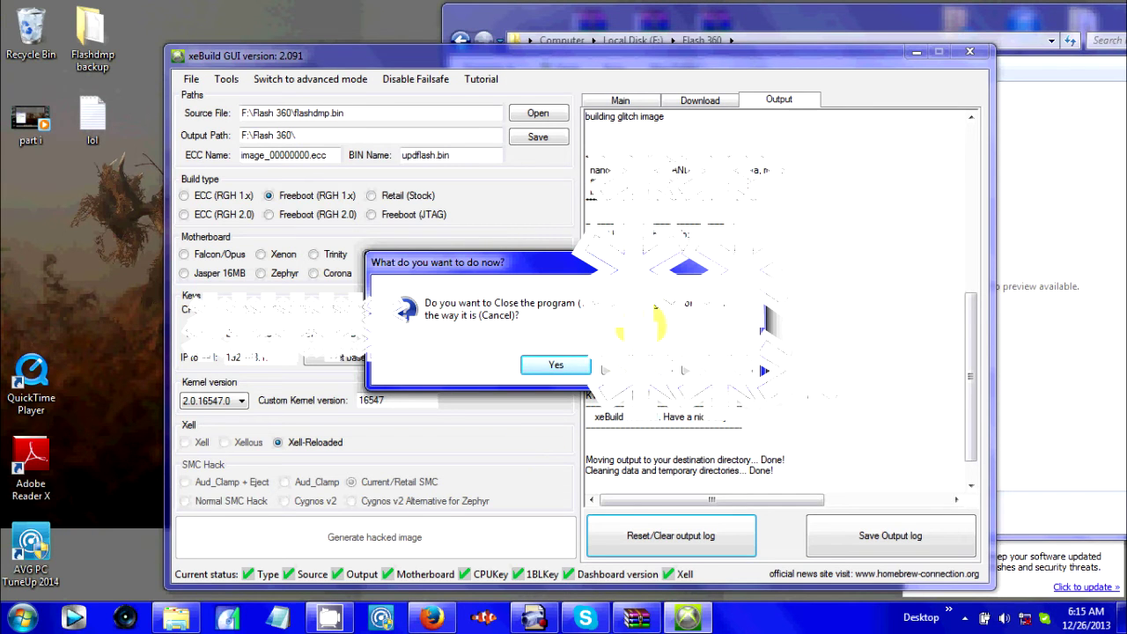
{"action": "left_click", "coordinate": [544, 365]}
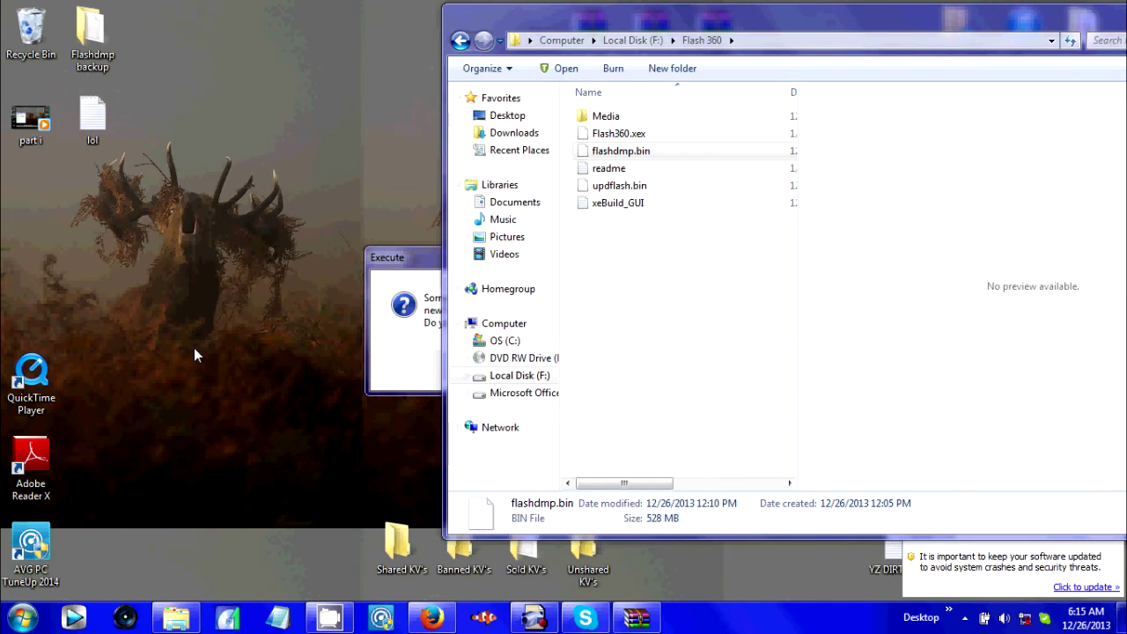
Step: Copy the Flash 360 folder from the Usb0 drive to the Hdd1 hard drive
{"action": "left_click_drag", "start_coordinate": [1075, 14], "coordinate": [896, 99]}
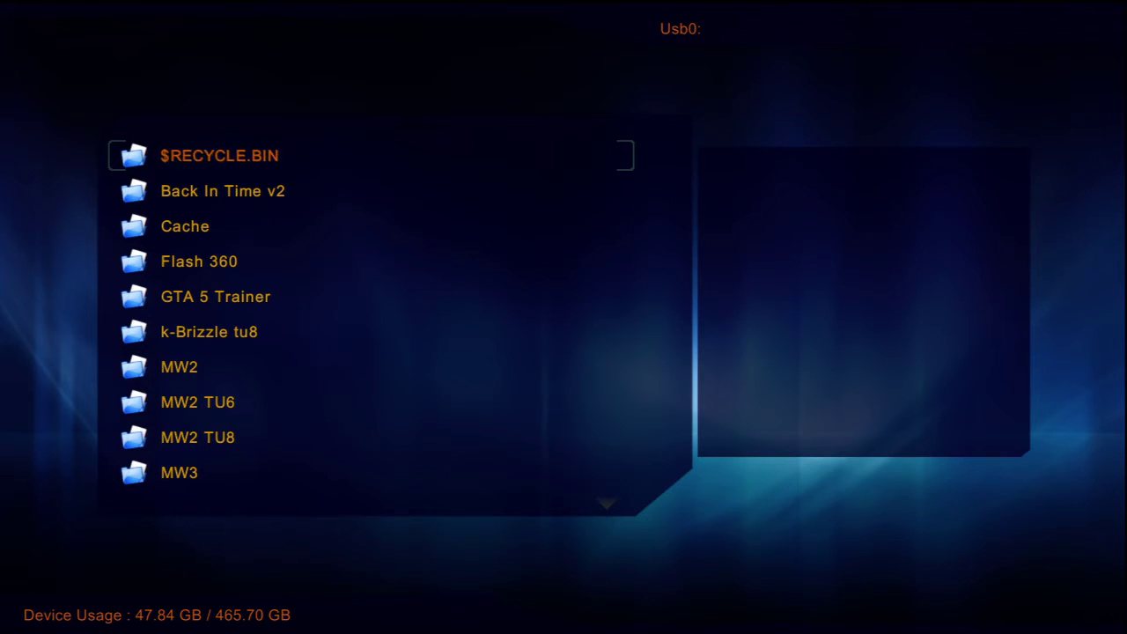
{"action": "key", "text": "Tab"}
{"action": "key", "text": "Down"}
{"action": "key", "text": "Up"}
{"action": "key", "text": "Escape"}
{"action": "key", "text": "Down"}
{"action": "key", "text": "Down"}
{"action": "key", "text": "Down"}
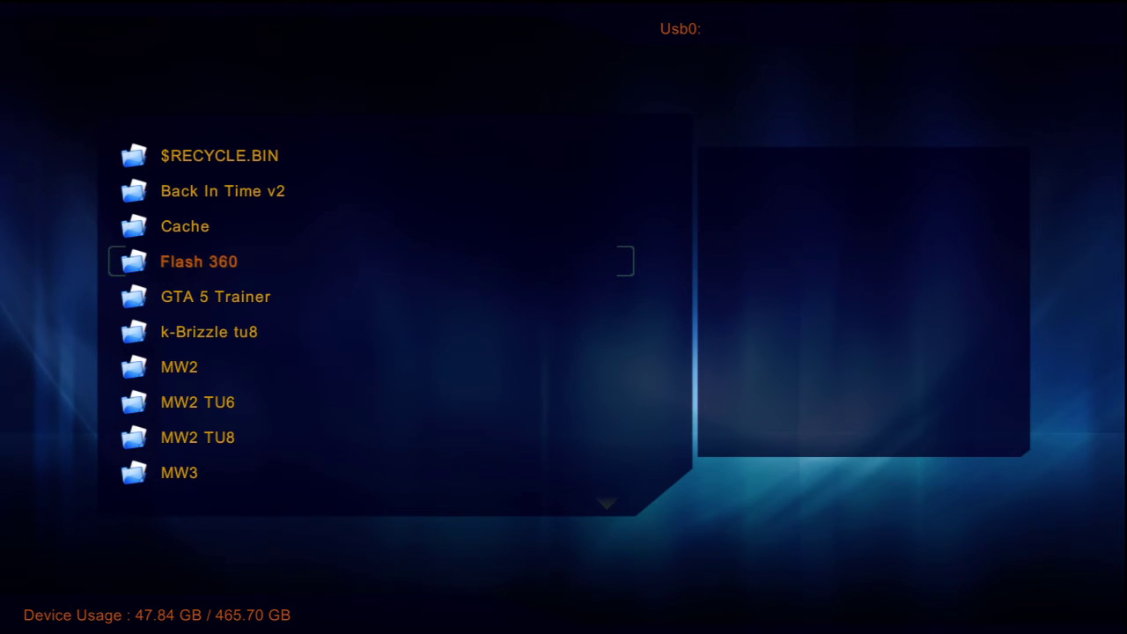
{"action": "key", "text": "y"}
{"action": "key", "text": "Return"}
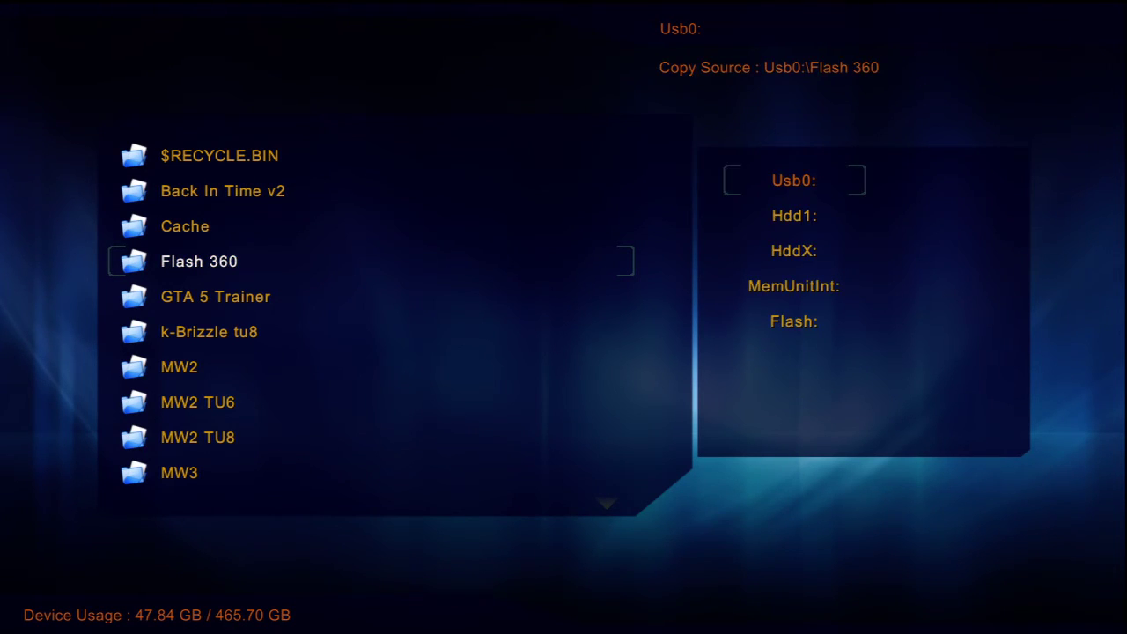
{"action": "key", "text": "Down"}
{"action": "key", "text": "Return"}
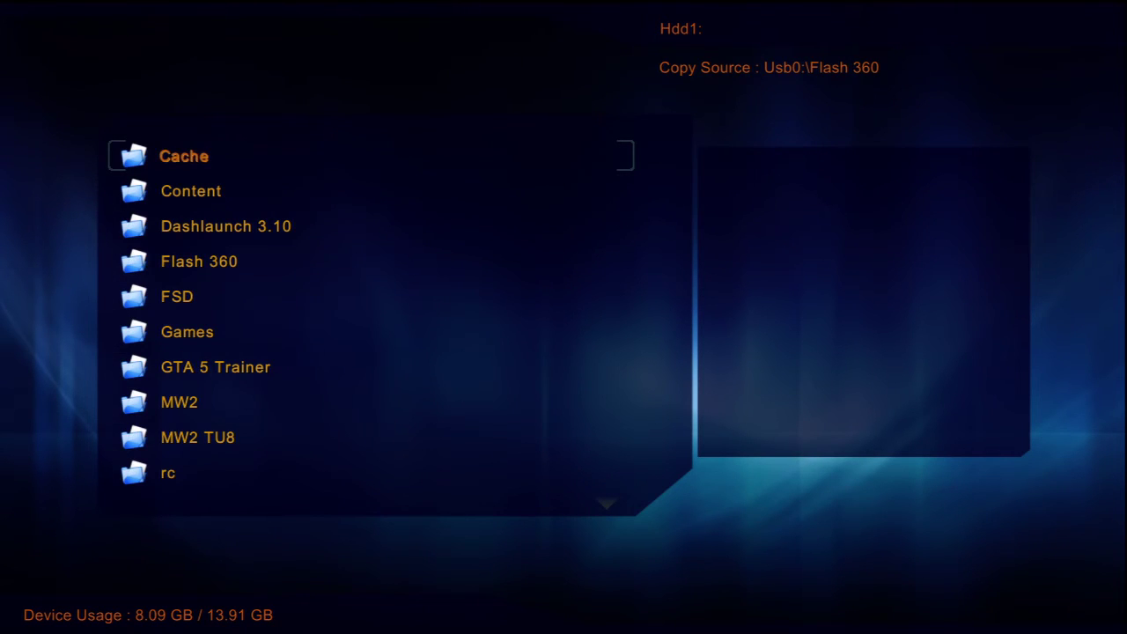
Step: Open Hdd1:\Flash 360 and run Flash360.xex
{"action": "key", "text": "Down"}
{"action": "key", "text": "Up"}
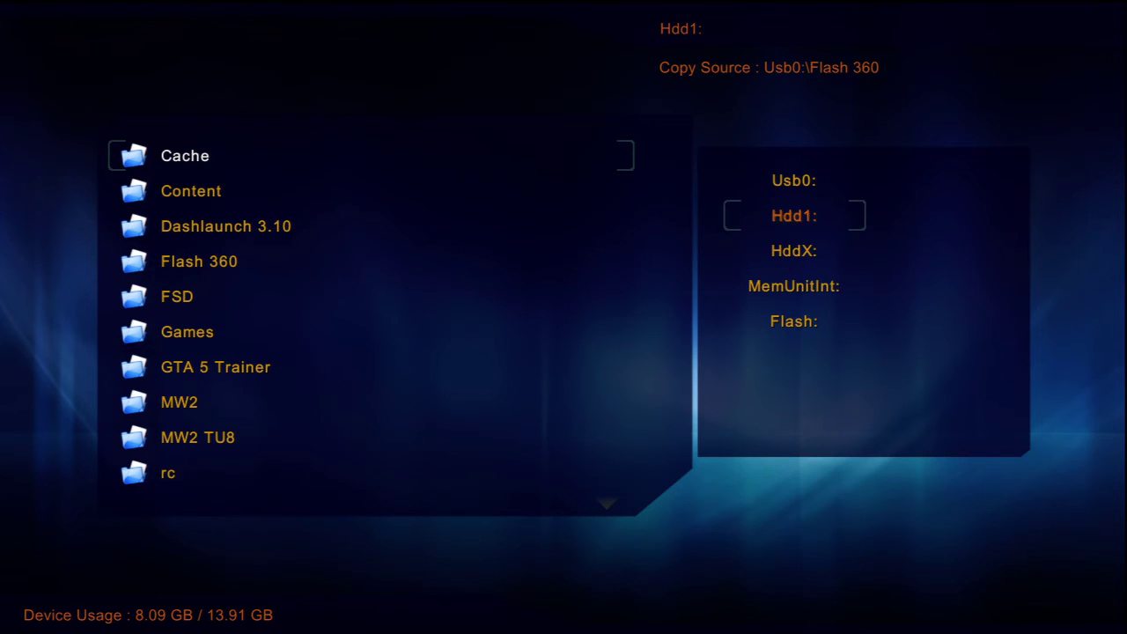
{"action": "key", "text": "Return"}
{"action": "key", "text": "Down"}
{"action": "key", "text": "Down"}
{"action": "key", "text": "Down"}
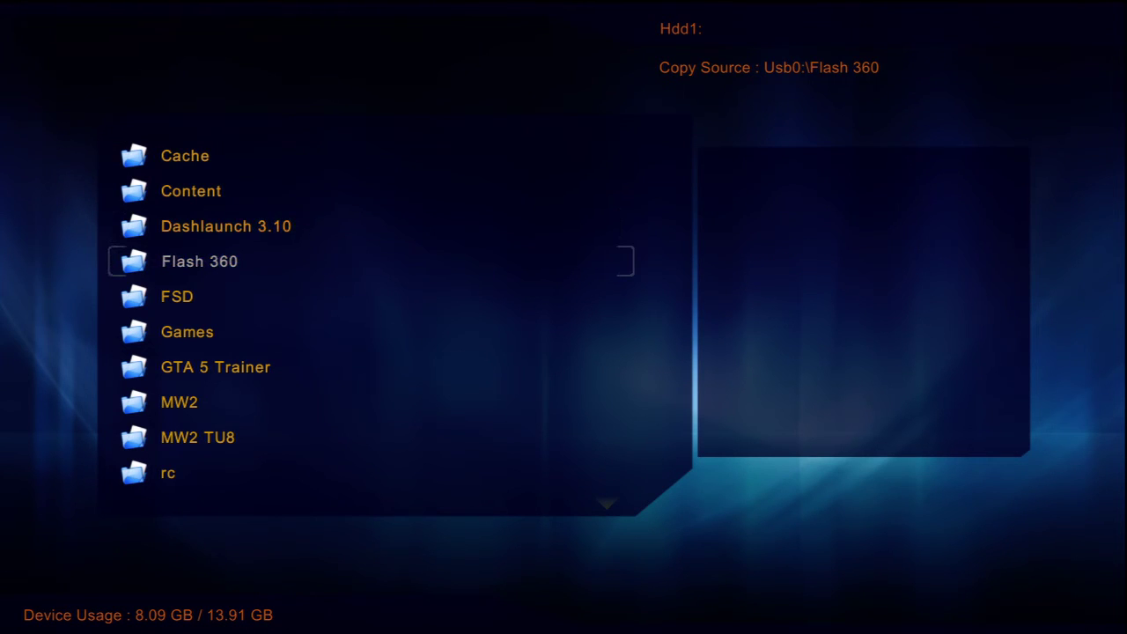
{"action": "key", "text": "Return"}
{"action": "key", "text": "Down"}
{"action": "key", "text": "Down"}
{"action": "key", "text": "Down"}
{"action": "key", "text": "Down"}
{"action": "key", "text": "Down"}
{"action": "key", "text": "Up"}
{"action": "key", "text": "Up"}
{"action": "key", "text": "Down"}
{"action": "key", "text": "Up"}
{"action": "key", "text": "Up"}
{"action": "key", "text": "Up"}
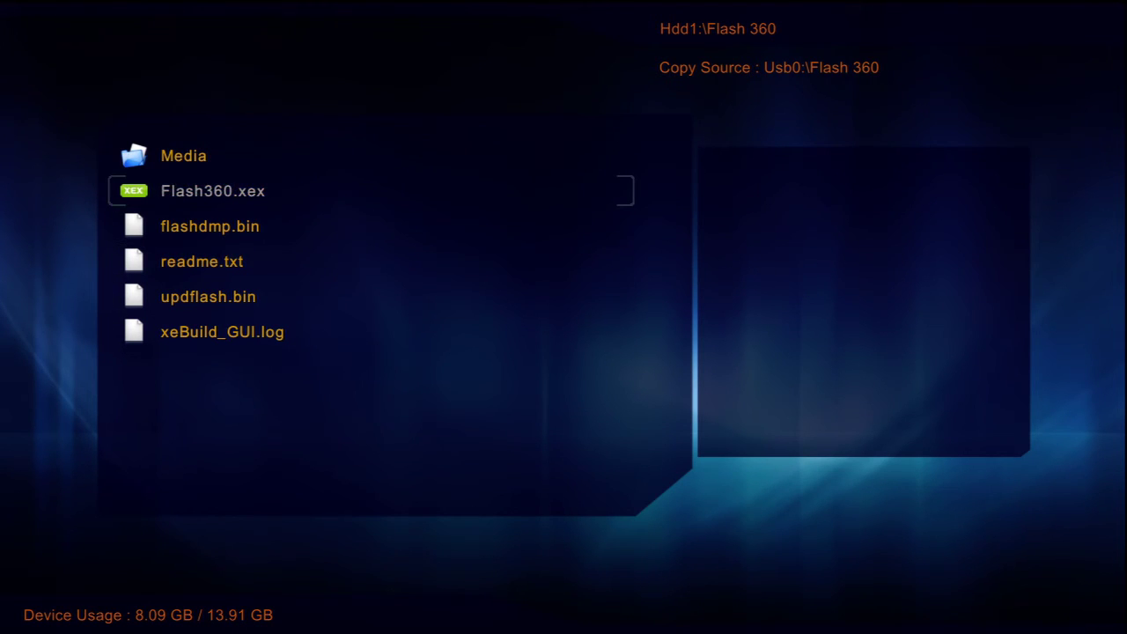
{"action": "key", "text": "Return"}
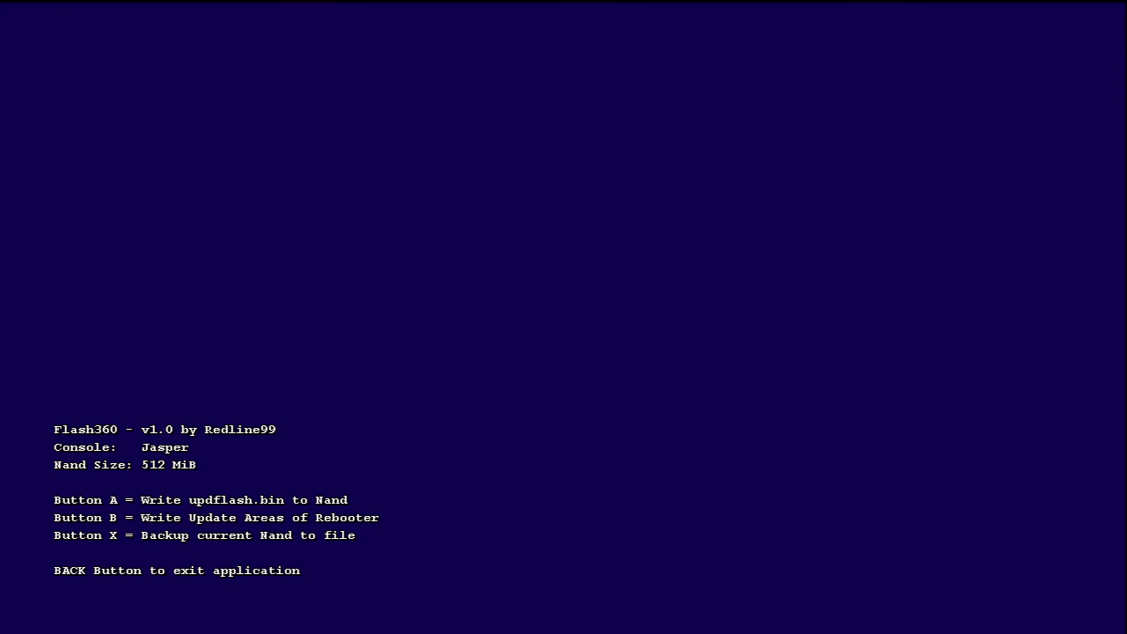
Step: Flash updflash.bin keeping the current keyvault and config, ignoring the ZeroPaired warning, then shut down
{"action": "key", "text": "Return"}
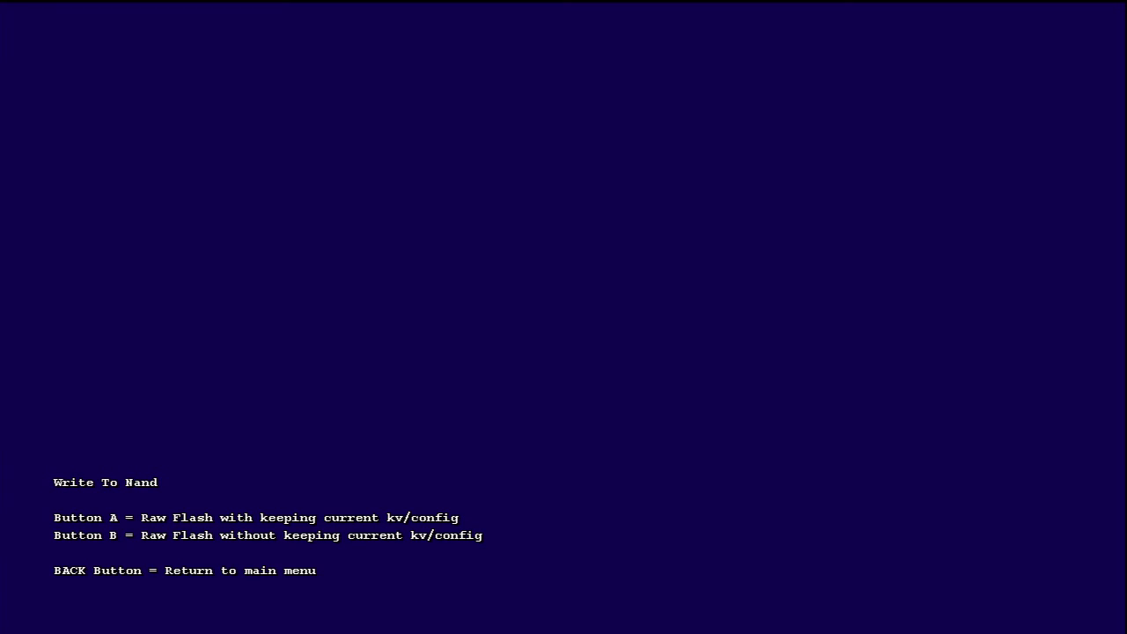
{"action": "key", "text": "Return"}
{"action": "key", "text": "Return"}
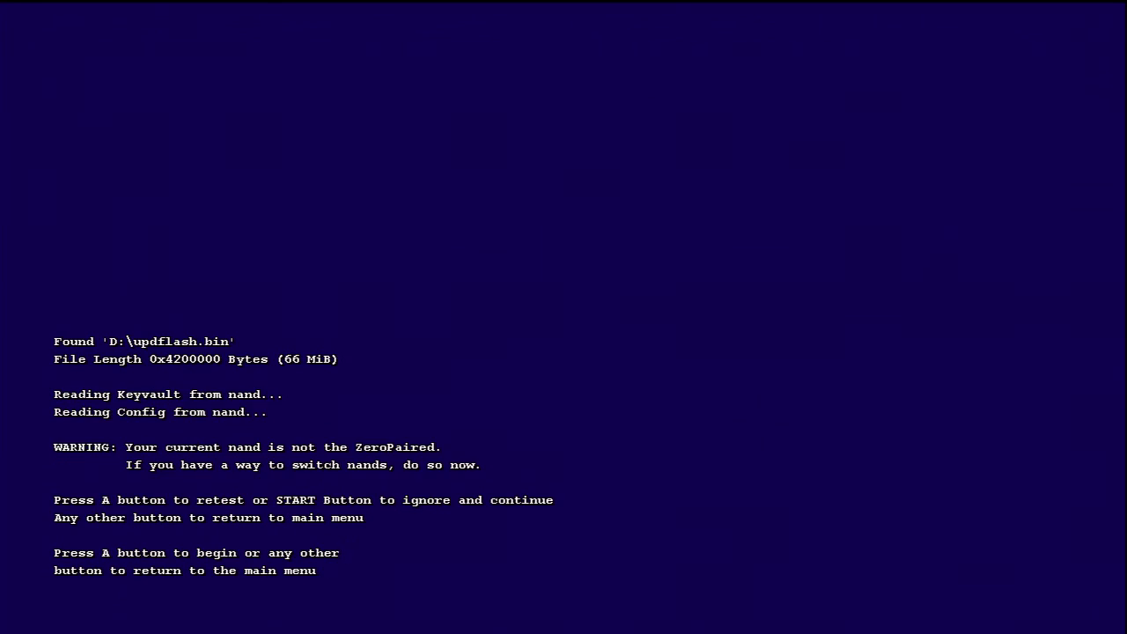
{"action": "key", "text": "Return"}
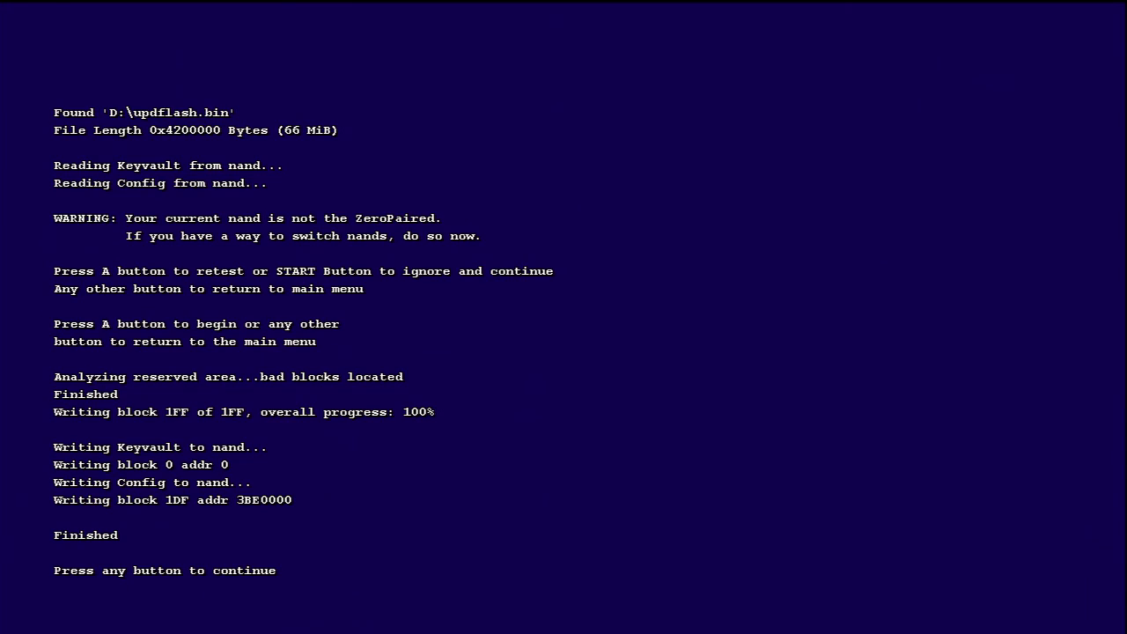
{"action": "key", "text": "Return"}
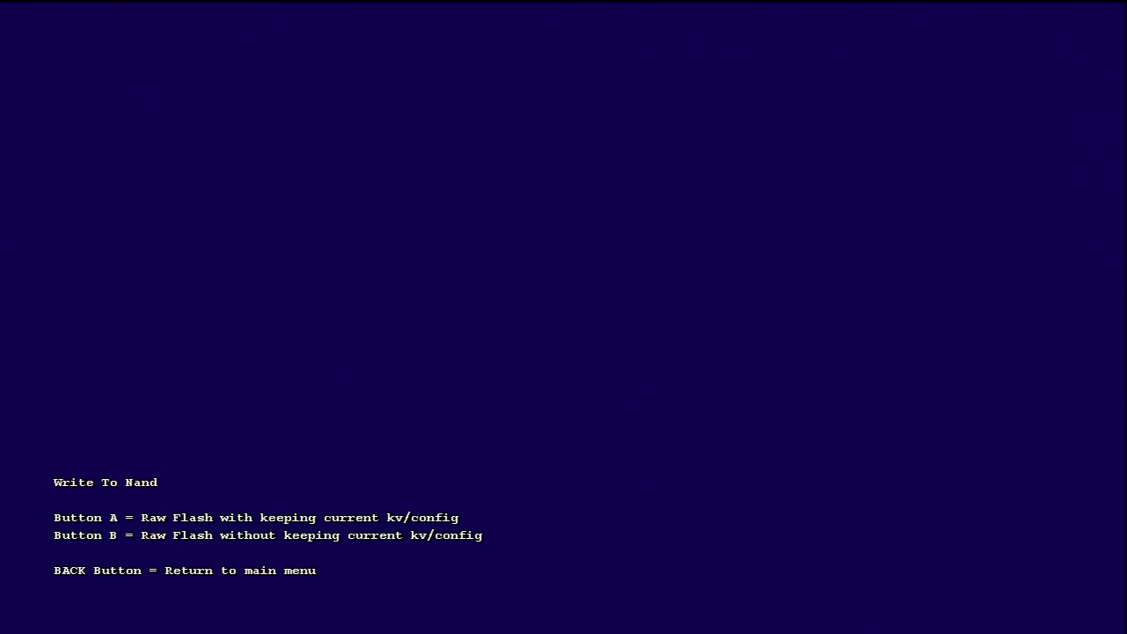
{"action": "key", "text": "Escape"}
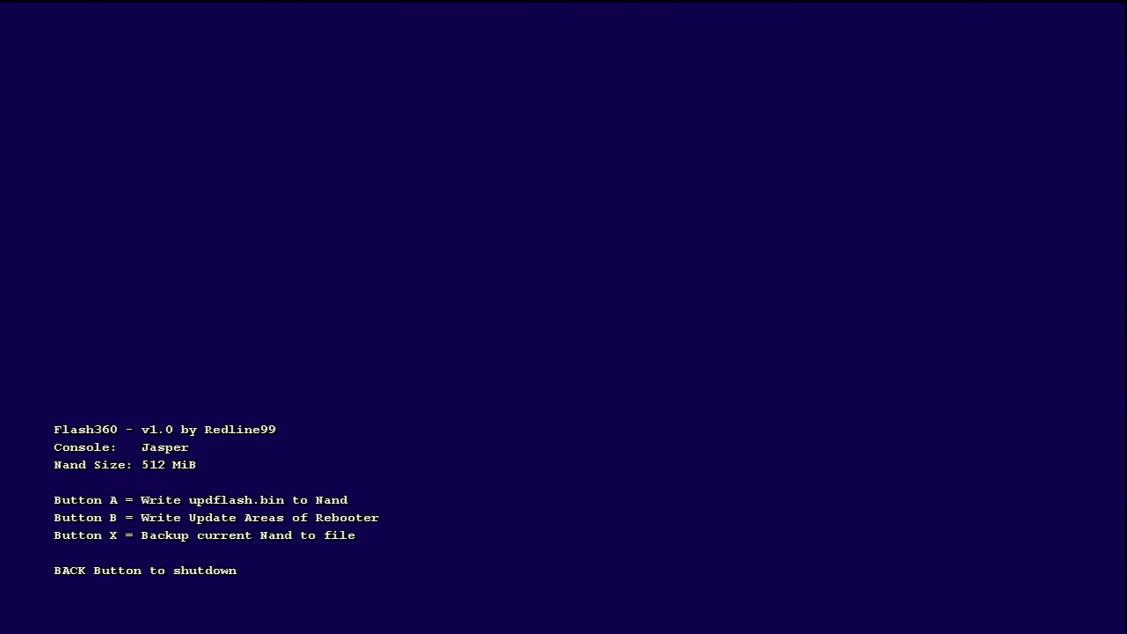
{"action": "key", "text": "Escape"}
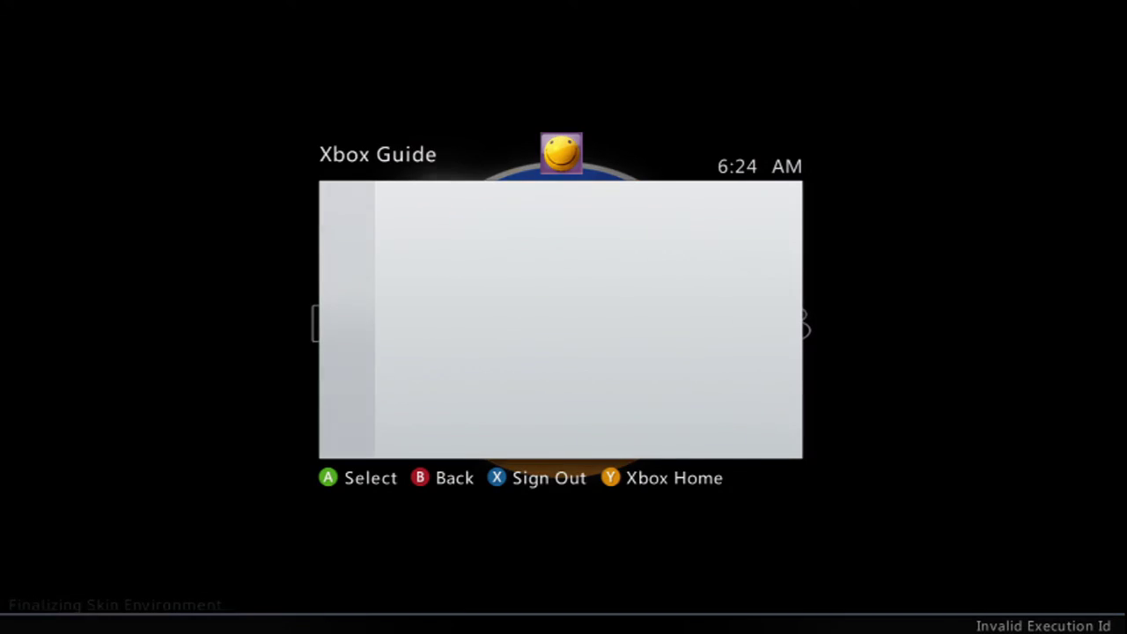
Step: From the Guide, go to Settings > System Settings > Console Settings and highlight System Info
{"action": "key", "text": "Right"}
{"action": "key", "text": "Right"}
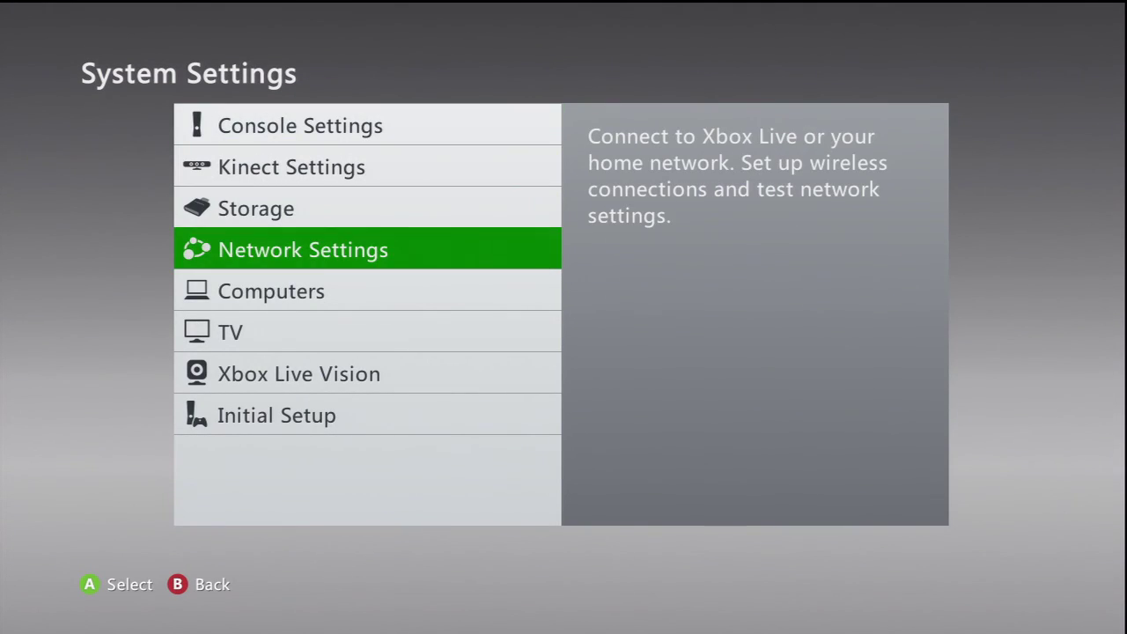
{"action": "key", "text": "Up"}
{"action": "key", "text": "Up"}
{"action": "key", "text": "Up"}
{"action": "key", "text": "Return"}
{"action": "key", "text": "Up"}
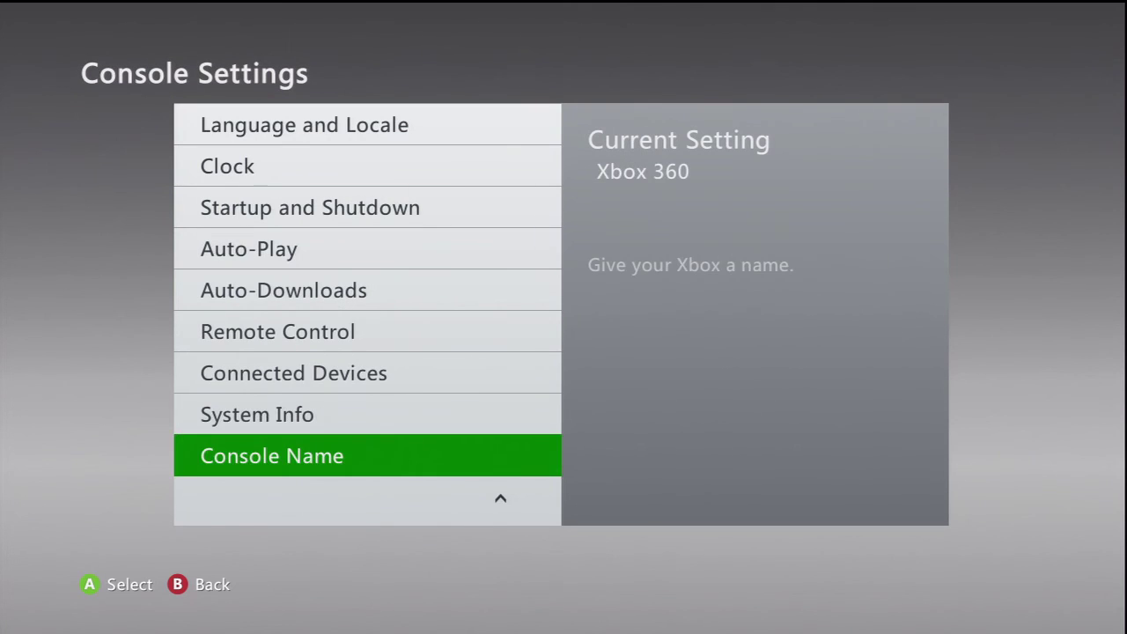
{"action": "key", "text": "Up"}
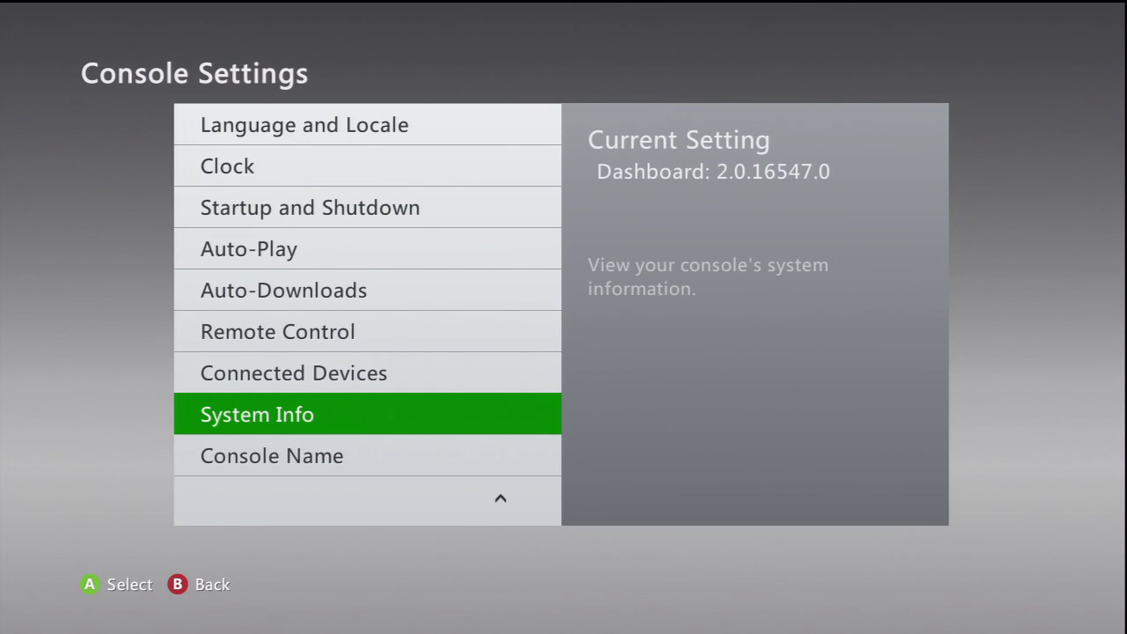